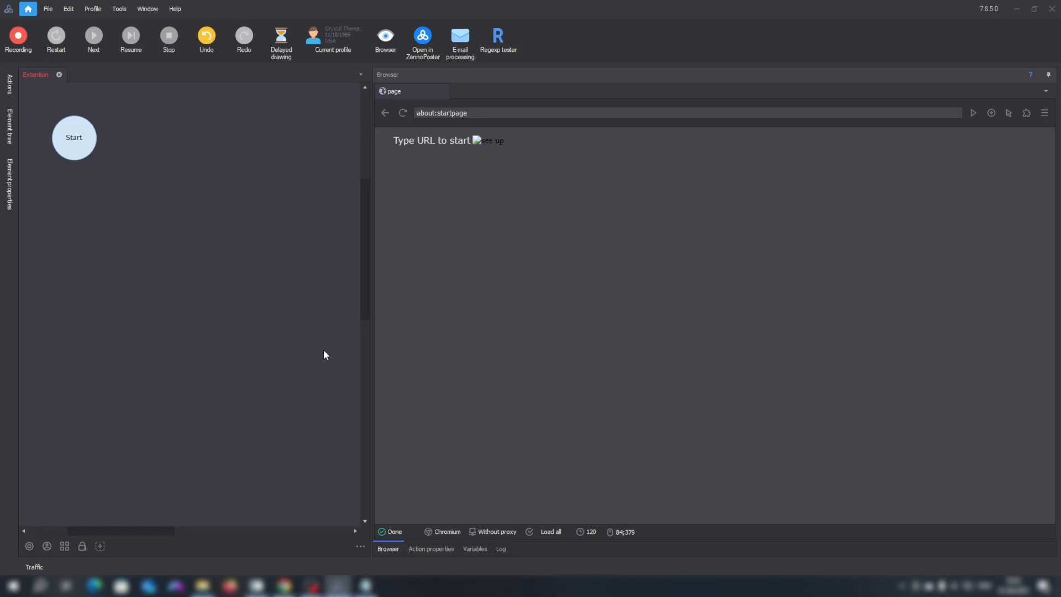
left_click(46, 540)
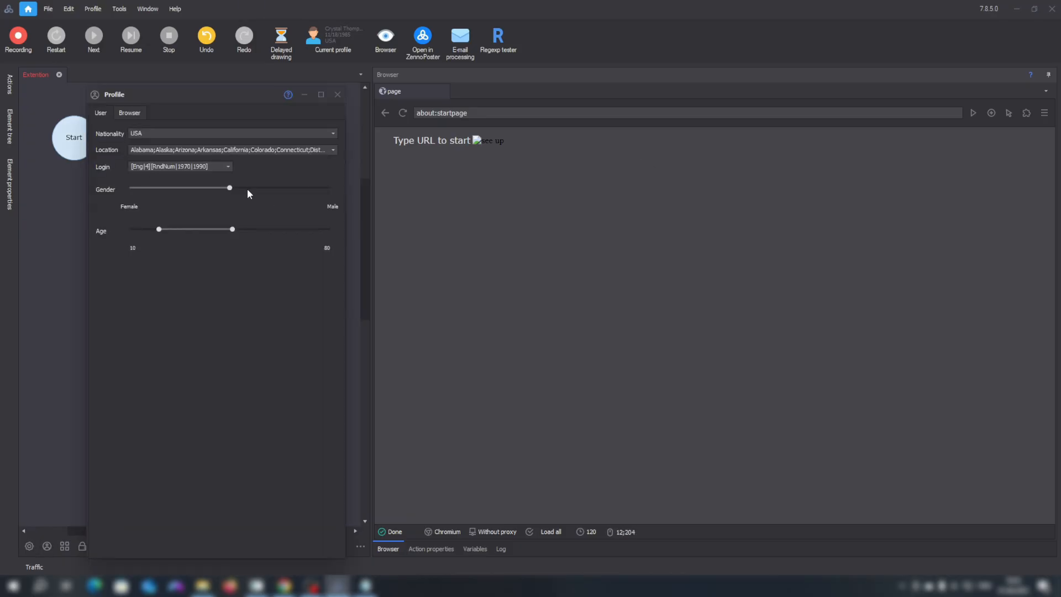
left_click(337, 95)
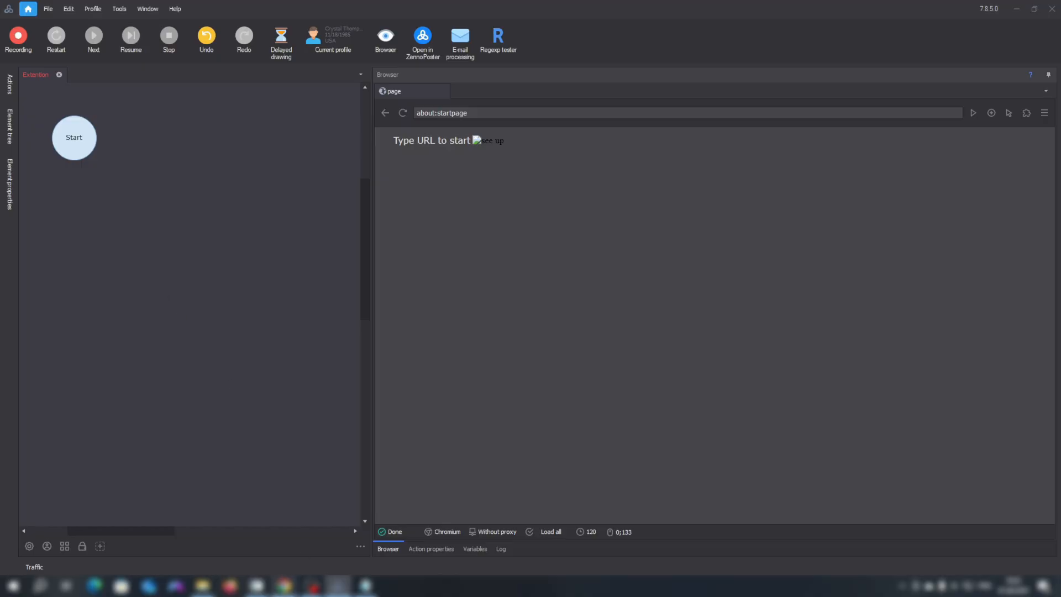
Switch to Chrome and install the CapMonster Cloud extension for Chrome from the CapMonster Cloud dashboard
left_click(285, 586)
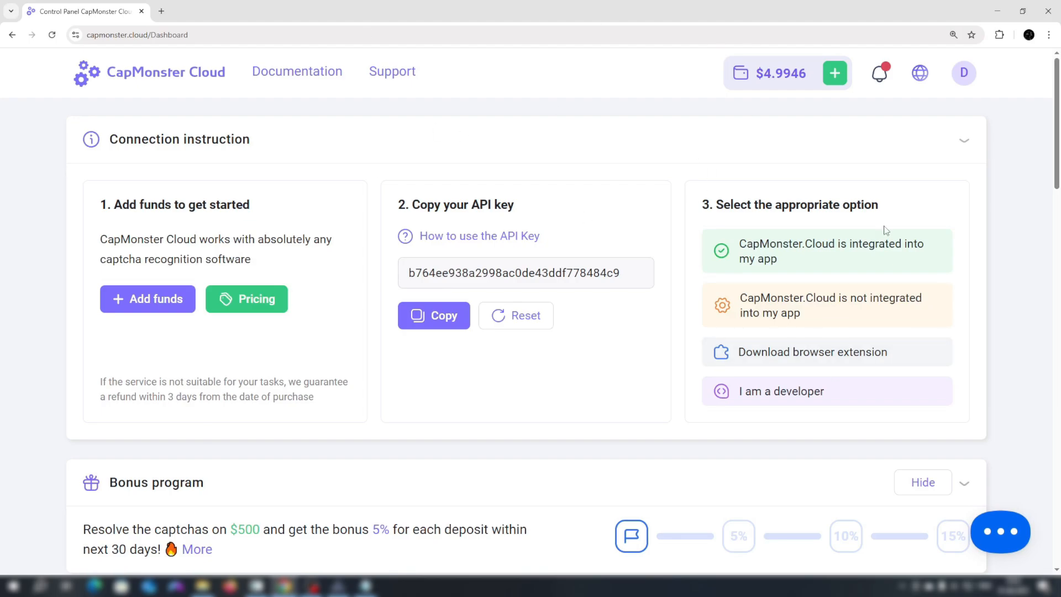
left_click(791, 359)
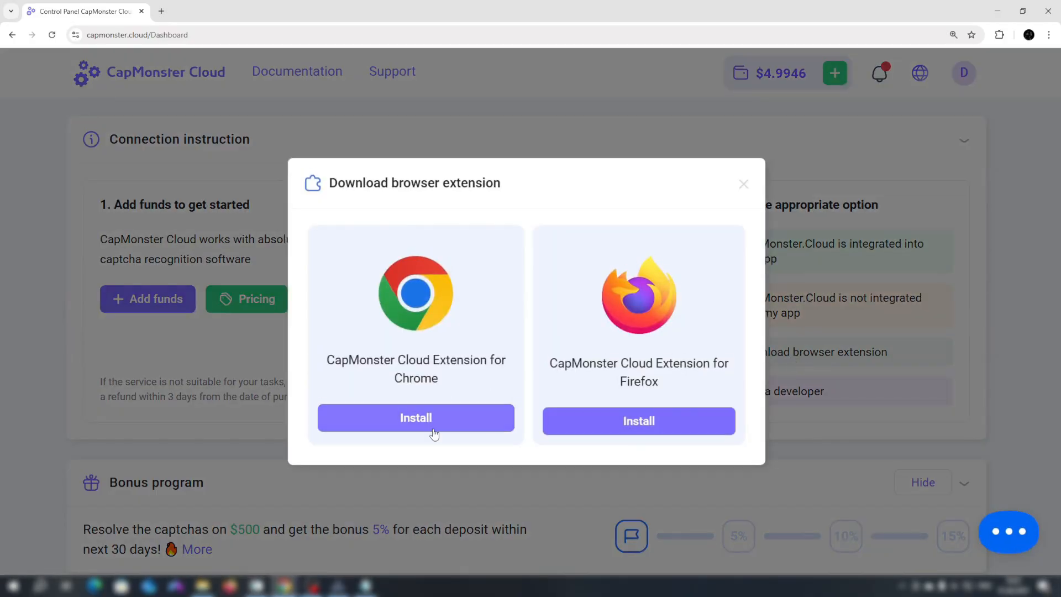
left_click(415, 418)
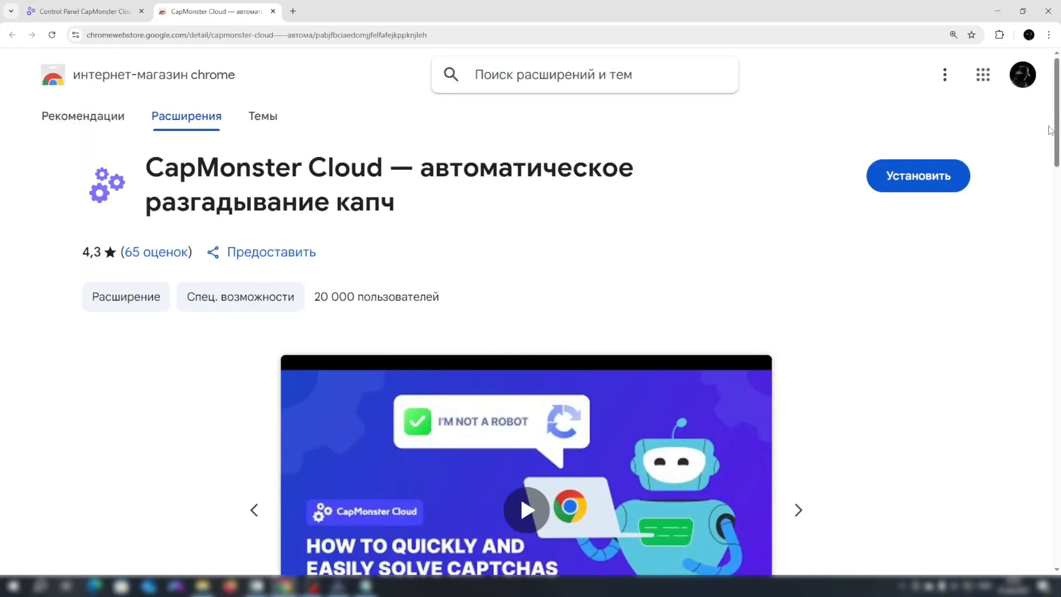
left_click(918, 176)
left_click(545, 141)
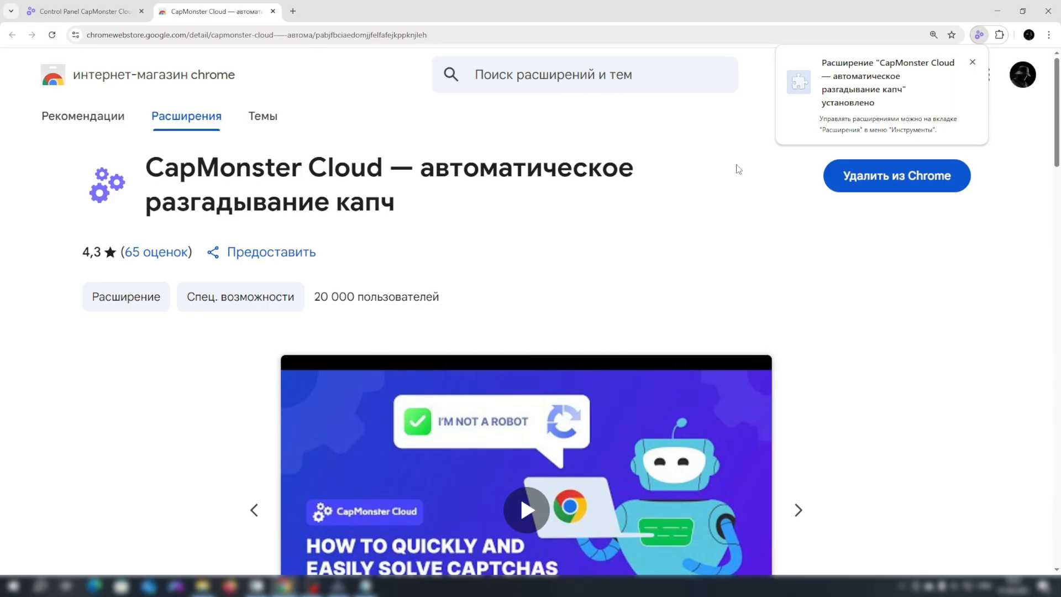
Go to the Chrome Web Store home page and search for "CRX Extractor/Downloader", using the name noted in test.txt
left_click(1048, 34)
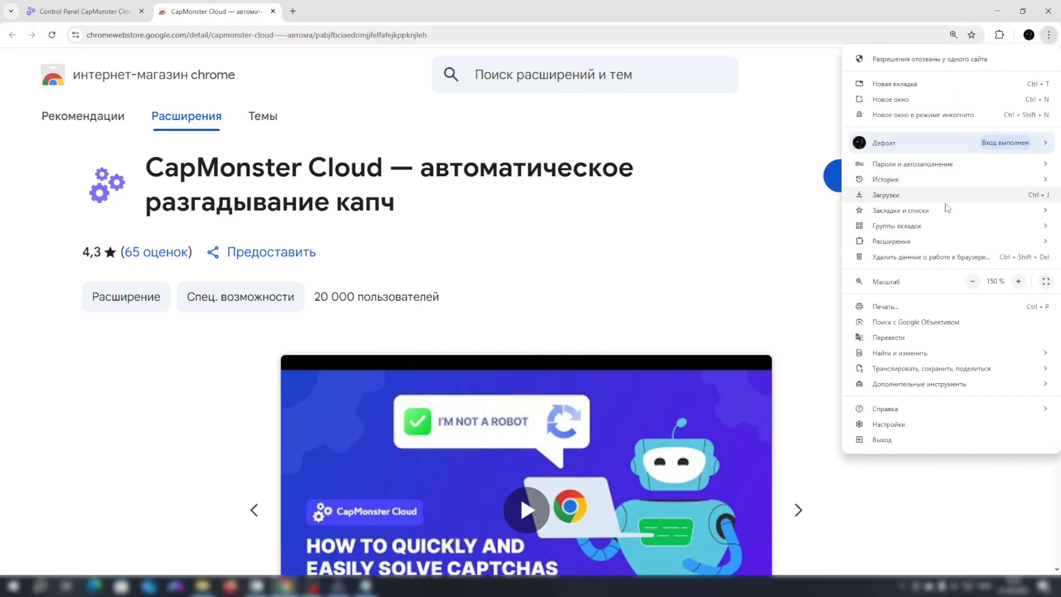
mouse_move(939, 241)
left_click(792, 258)
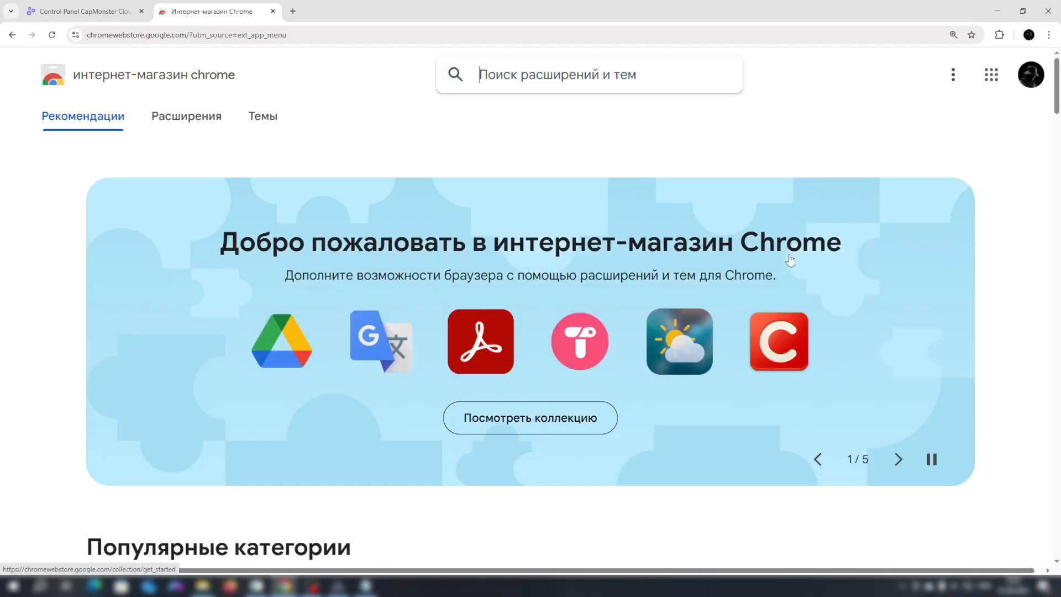
left_click(366, 585)
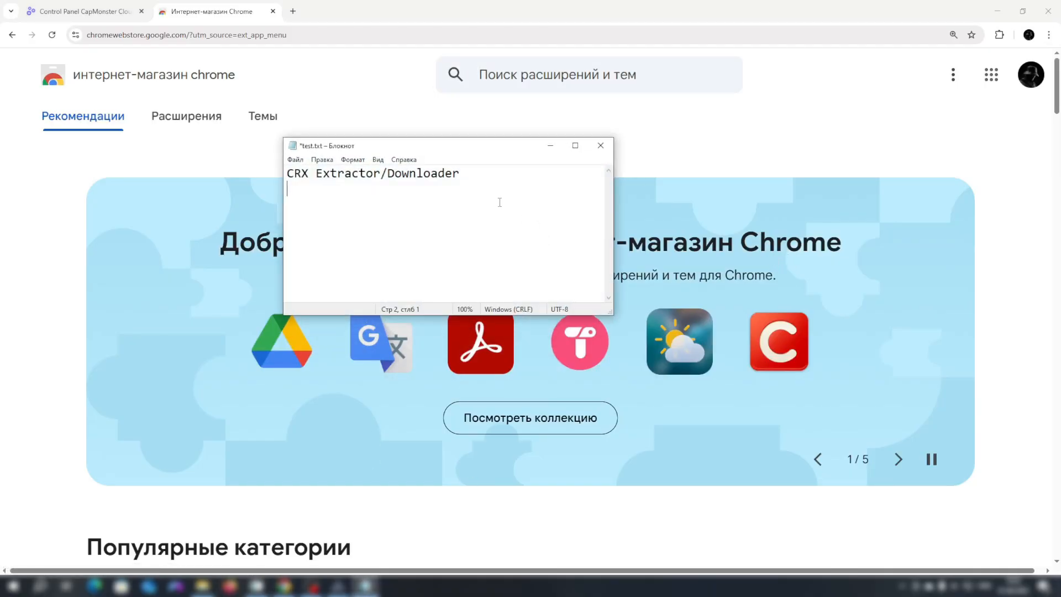
left_click_drag(303, 185, 242, 175)
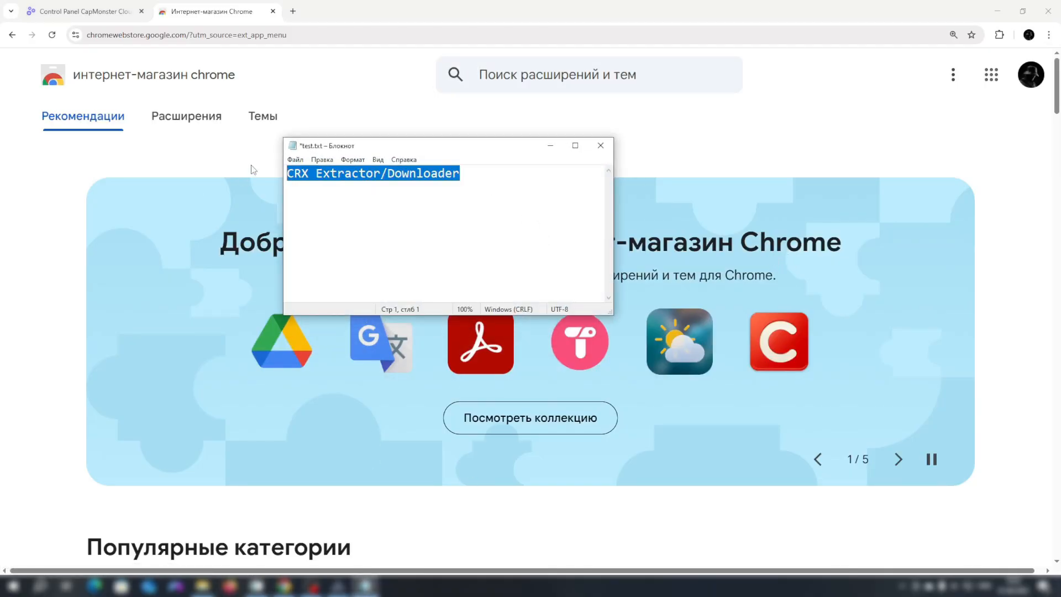
left_click(553, 91)
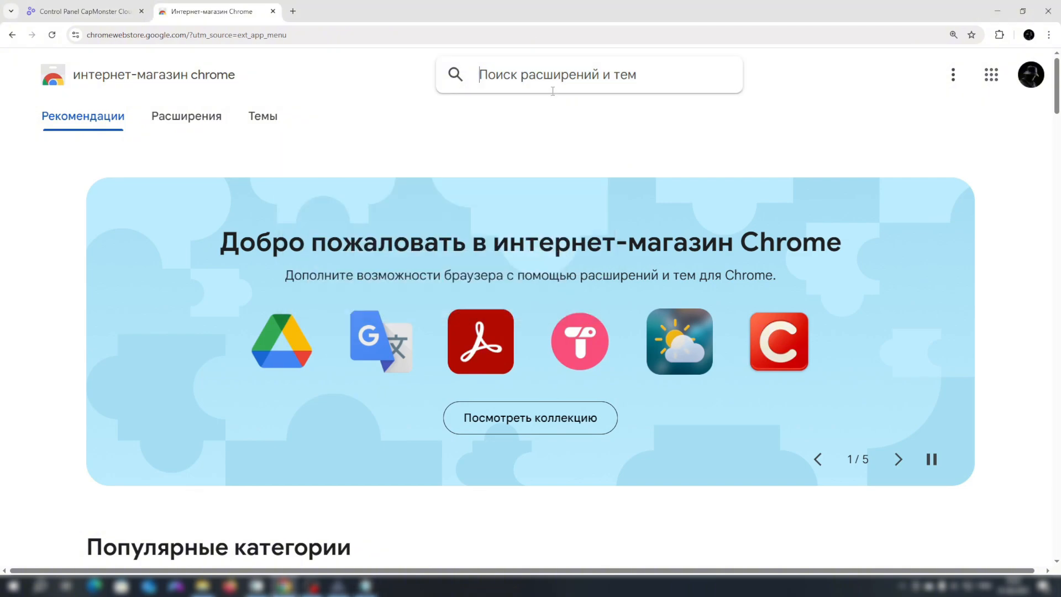
type("CRX Extractor/Downloader")
key("Return")
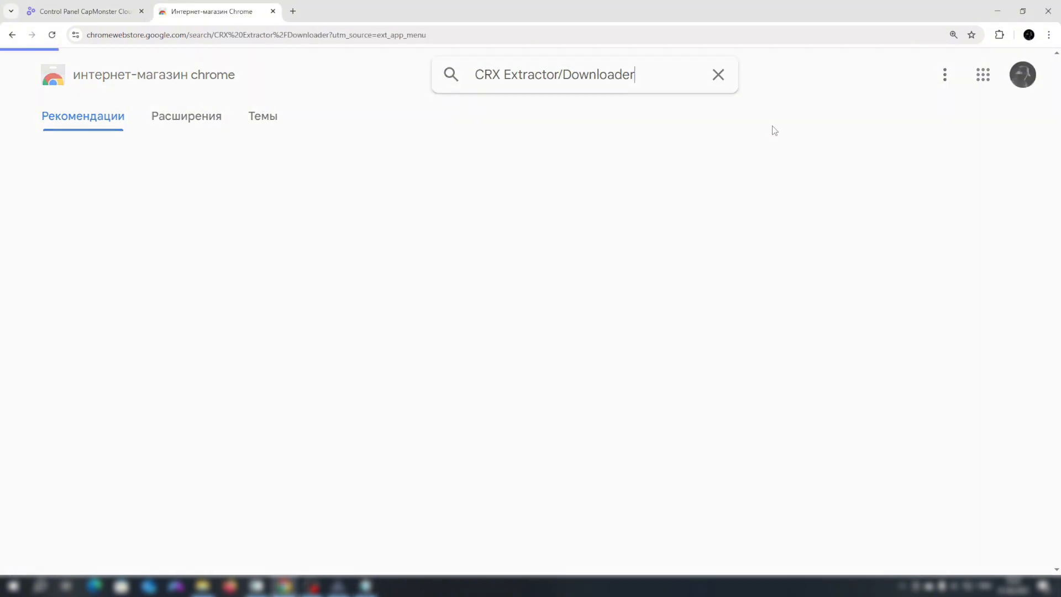
Install the CRX Extractor/Downloader extension in Chrome and close the developer's welcome page
left_click(645, 207)
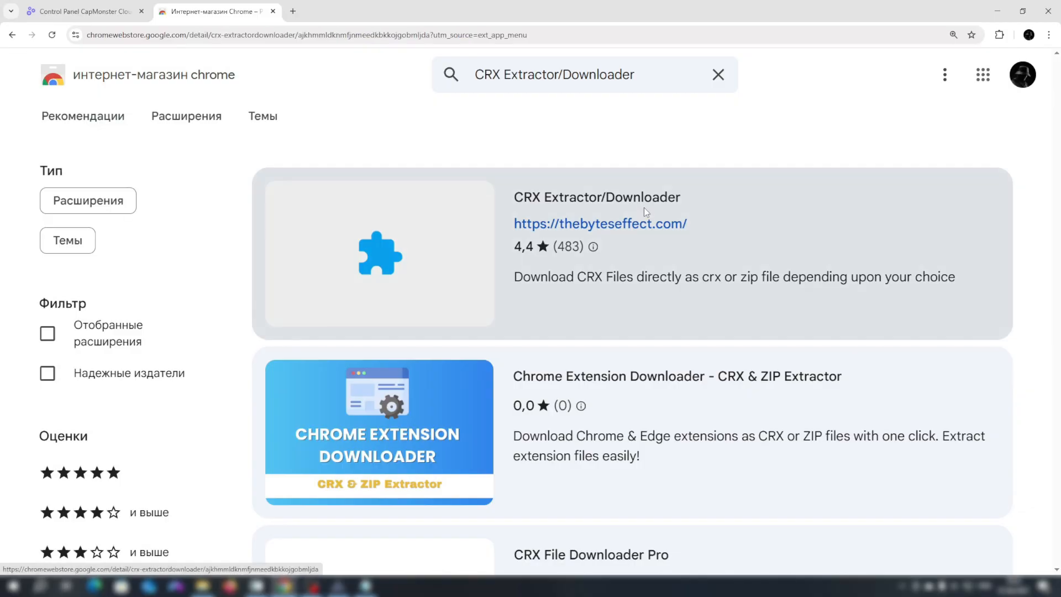
left_click(943, 180)
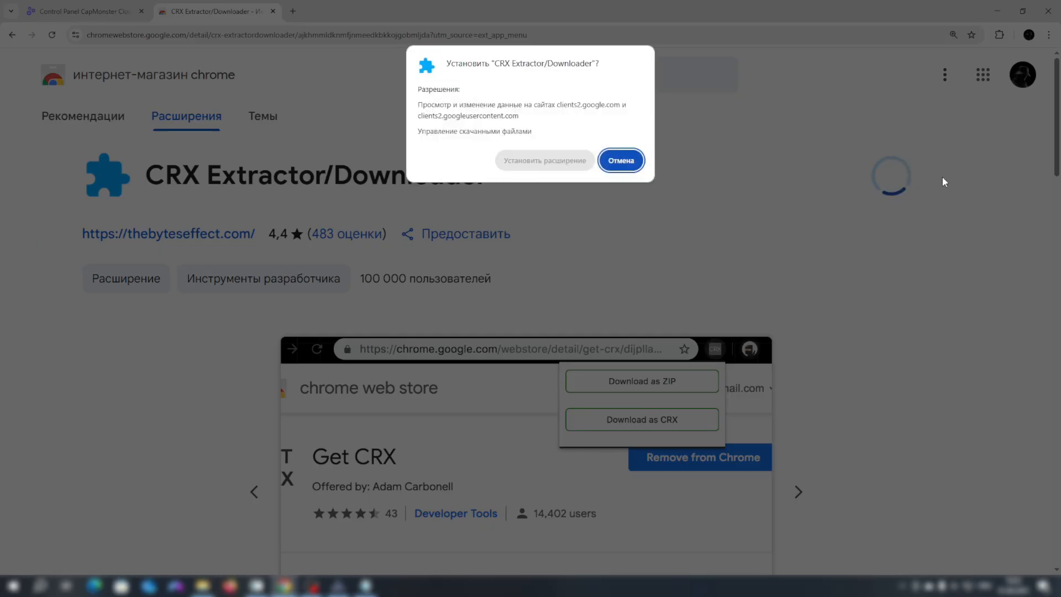
left_click(546, 160)
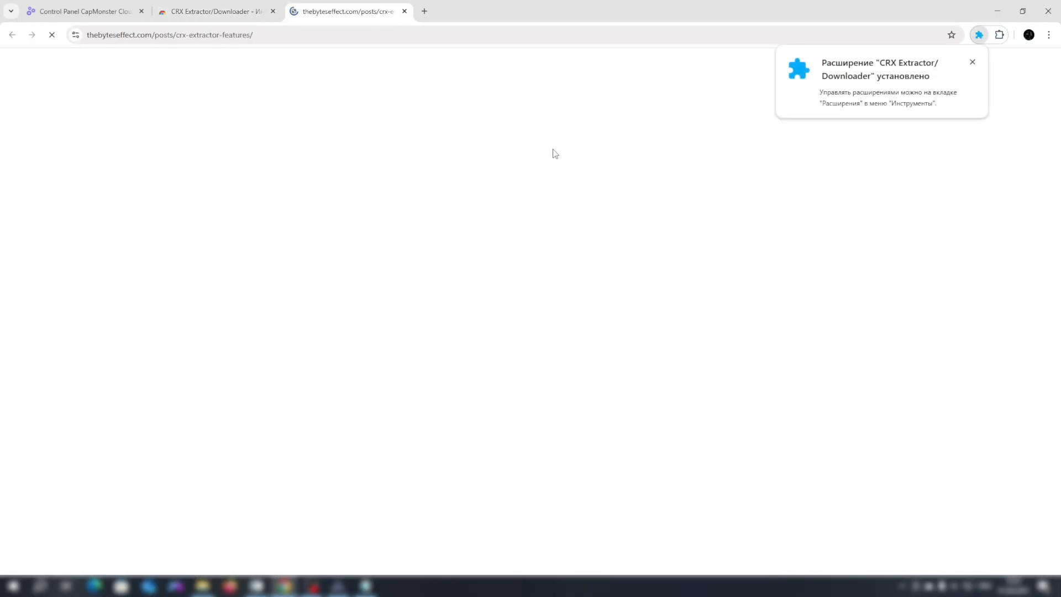
left_click(404, 11)
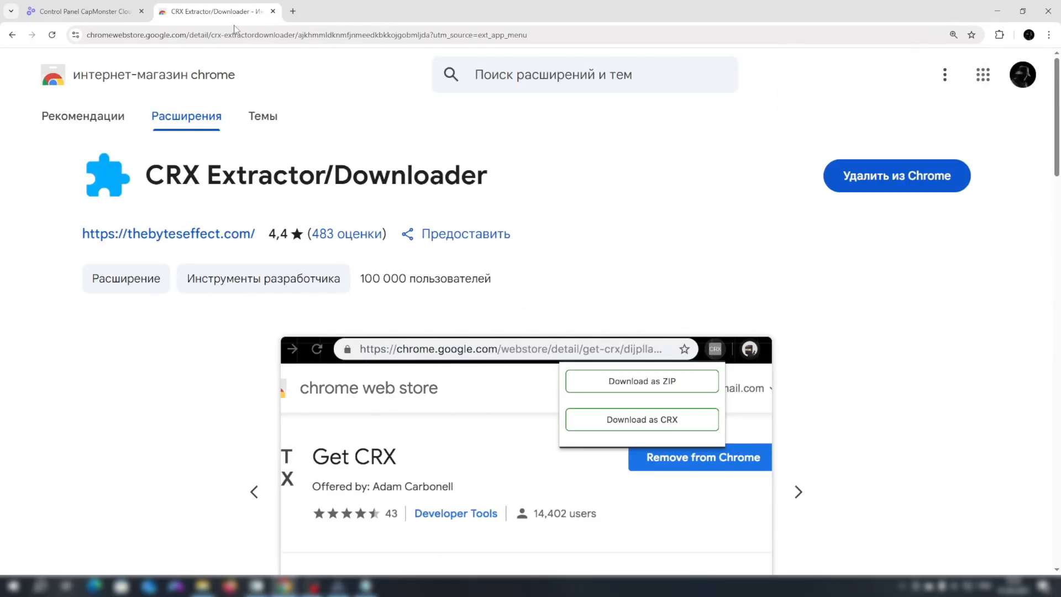
Reopen the CapMonster Cloud store page from the dashboard and save the extension as a CRX file in C:\ZP using CRX Extractor/Downloader
left_click(88, 12)
left_click(273, 11)
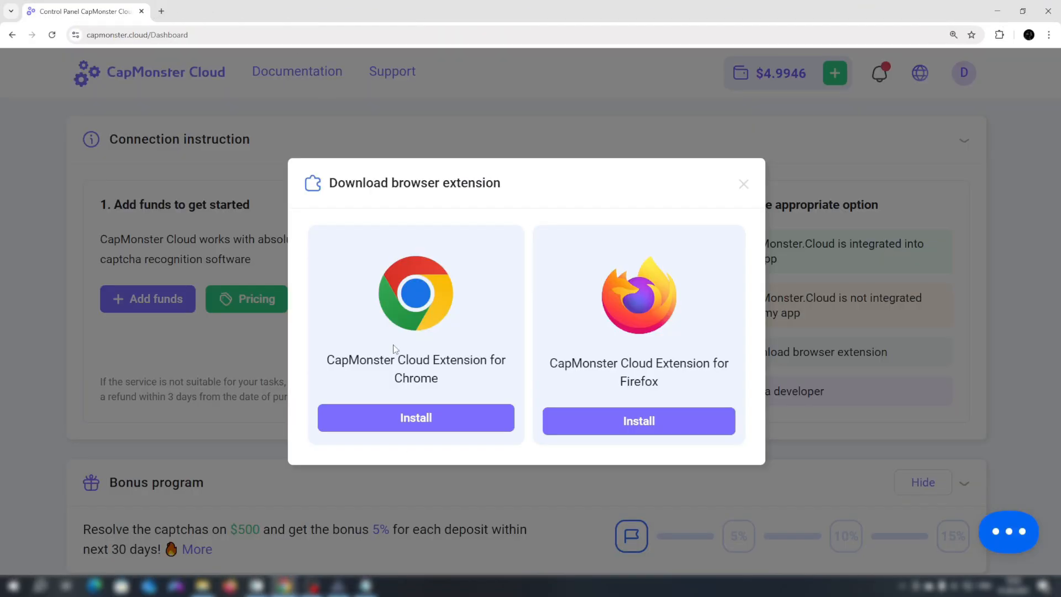
left_click(409, 419)
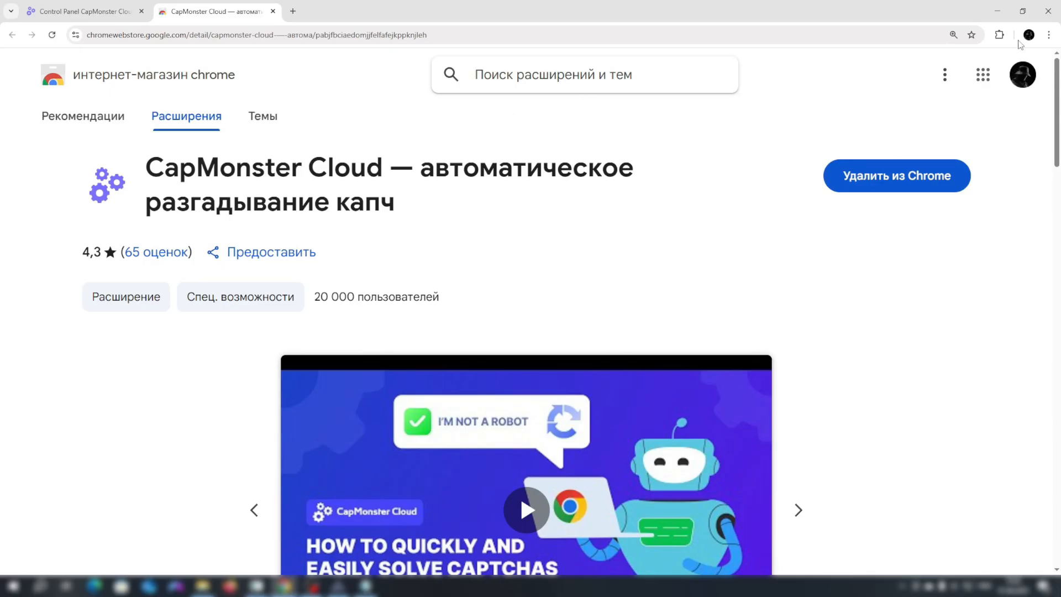
left_click(999, 34)
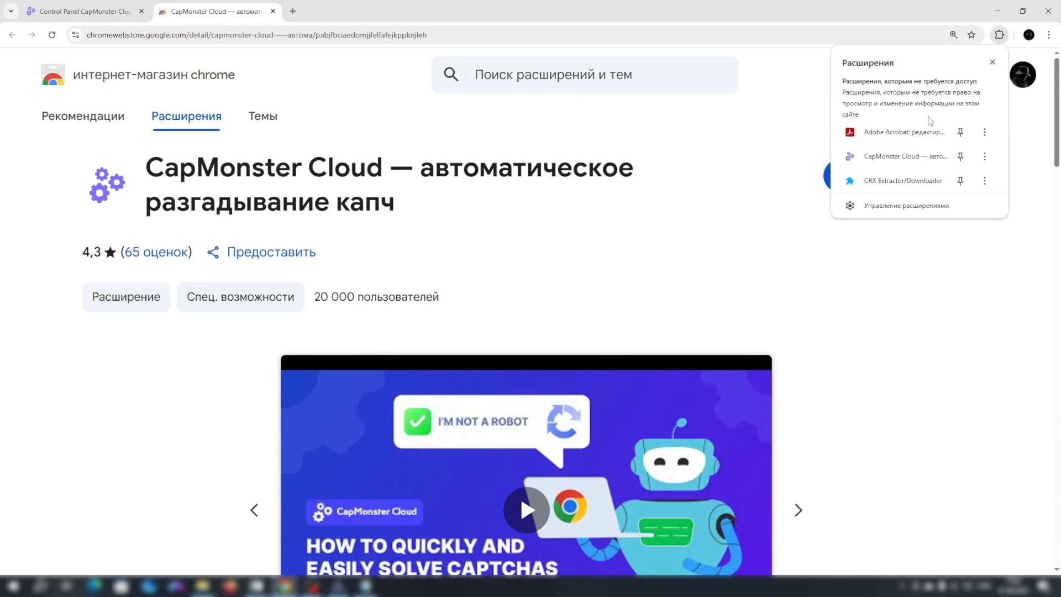
left_click(903, 180)
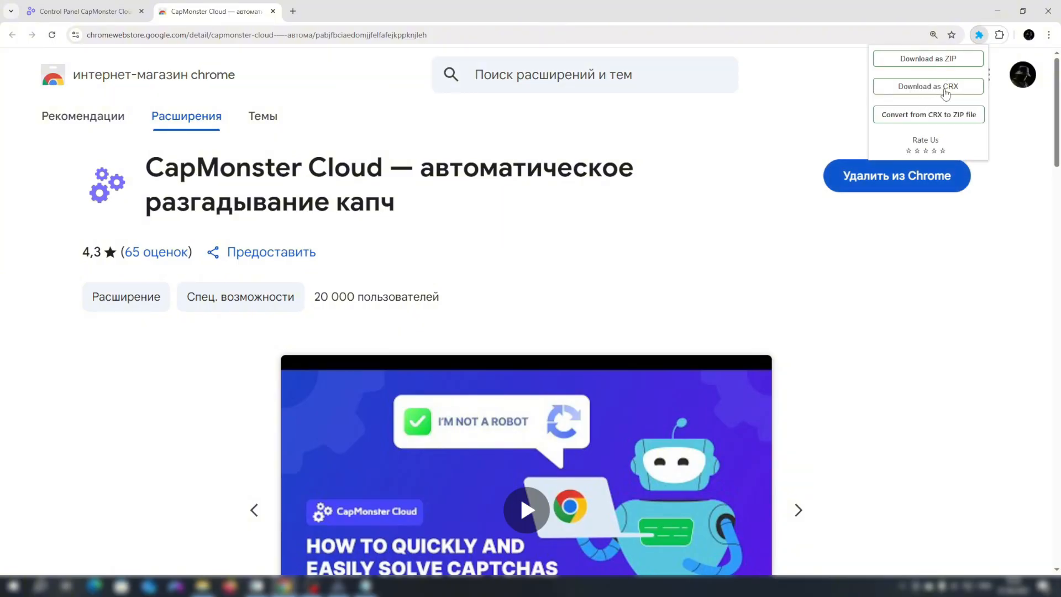
left_click(922, 91)
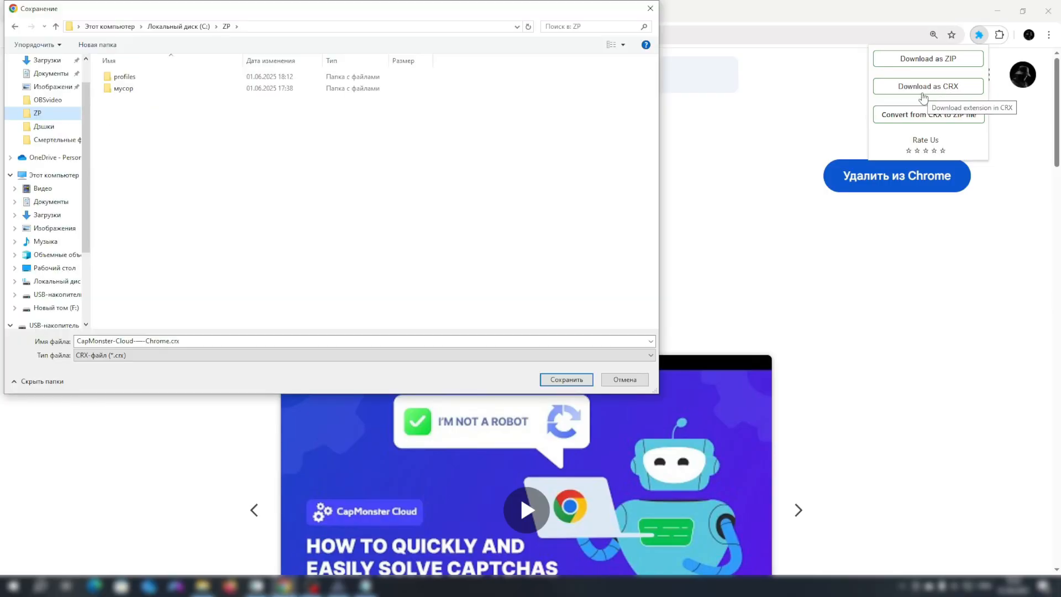
left_click(574, 379)
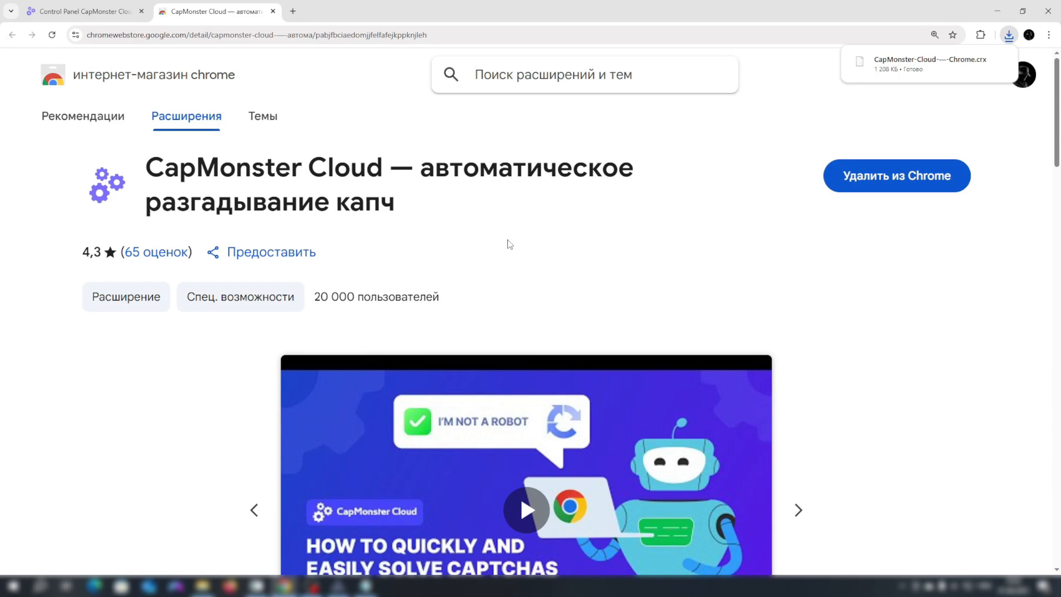
Switch back to ProjectMaker, add Input settings to the project and open them
left_click(338, 586)
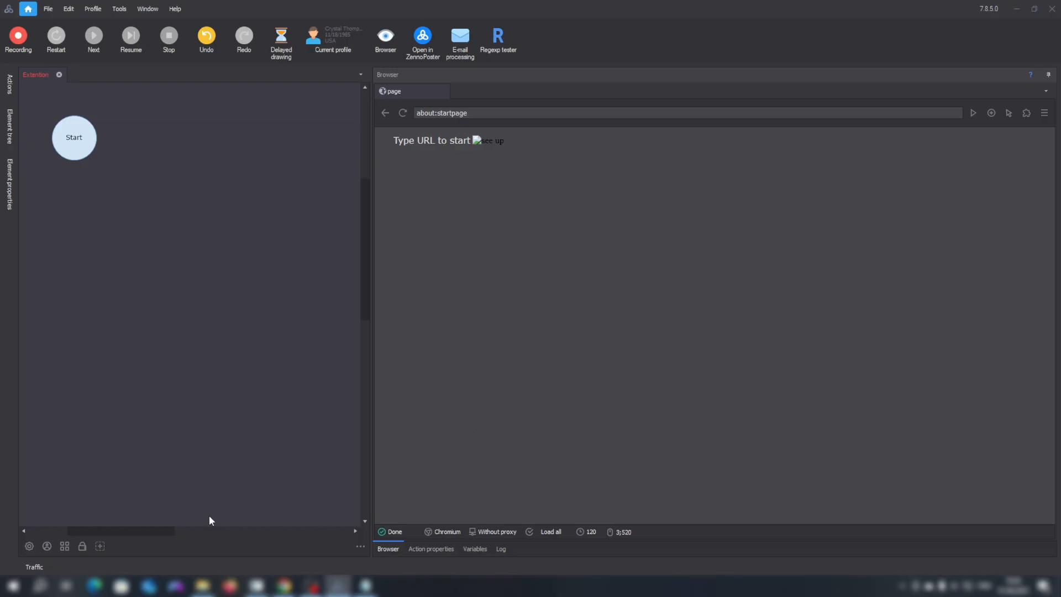
right_click(118, 545)
left_click(159, 441)
left_click(100, 545)
Add an input setting named Extention of type FileName that saves to a new variable extention
left_click(348, 176)
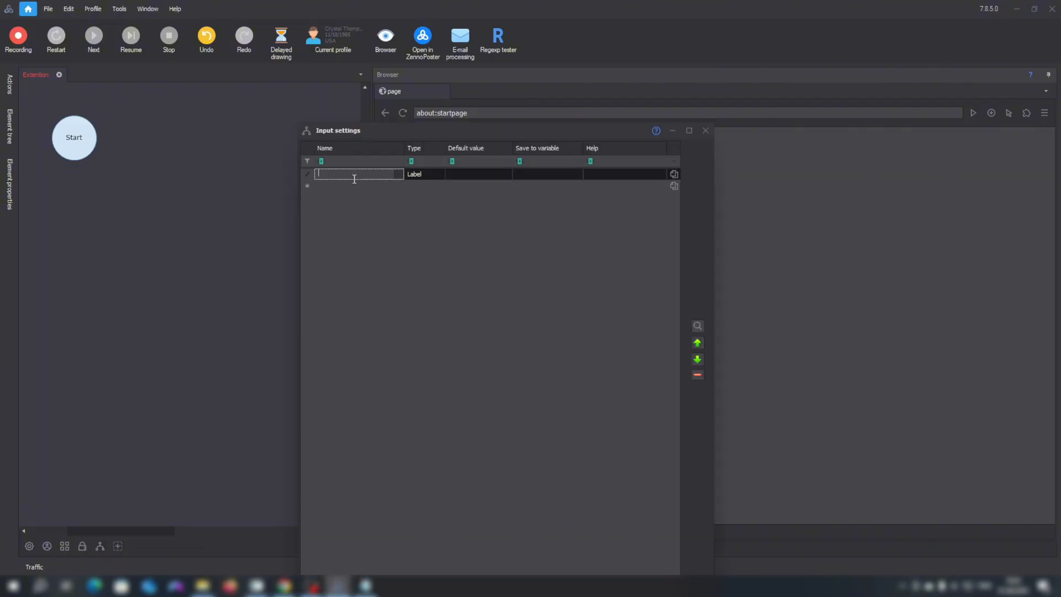
type("Extention")
left_click(422, 175)
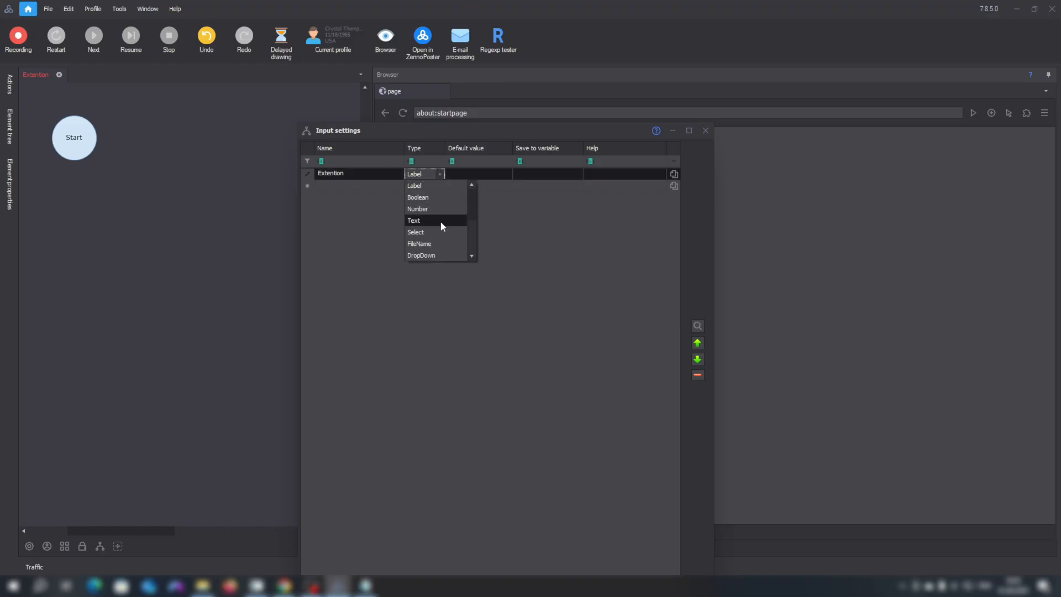
left_click(441, 243)
left_click(552, 182)
left_click(549, 184)
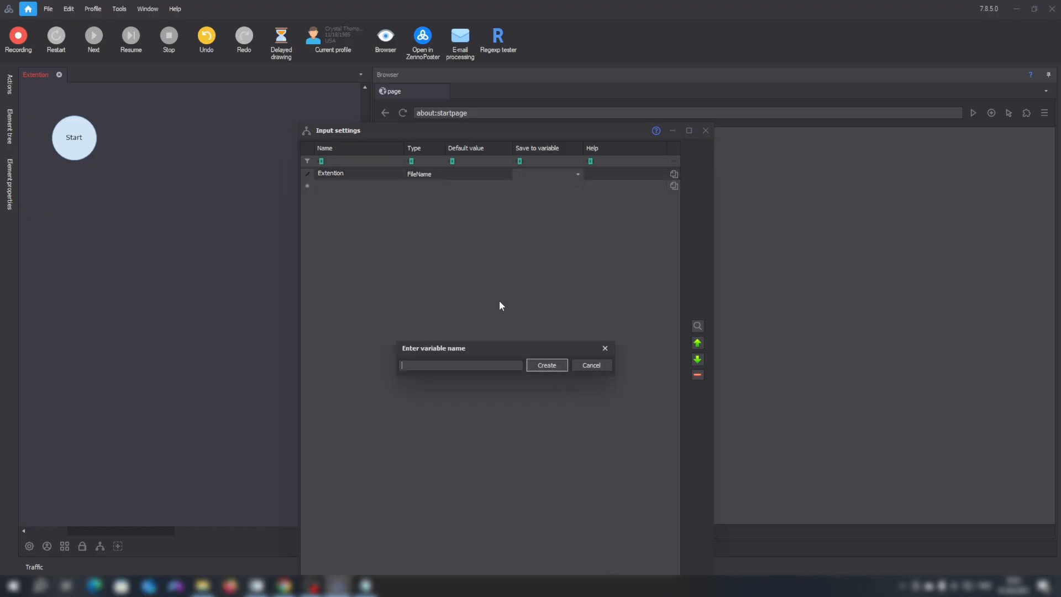
type("extention")
left_click(545, 364)
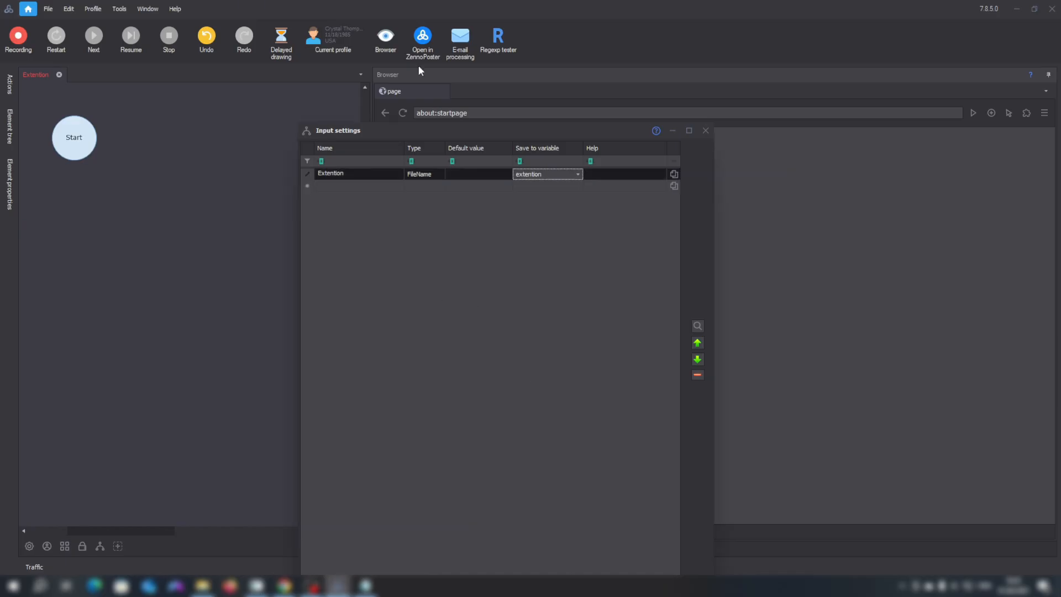
left_click_drag(539, 134, 539, 118)
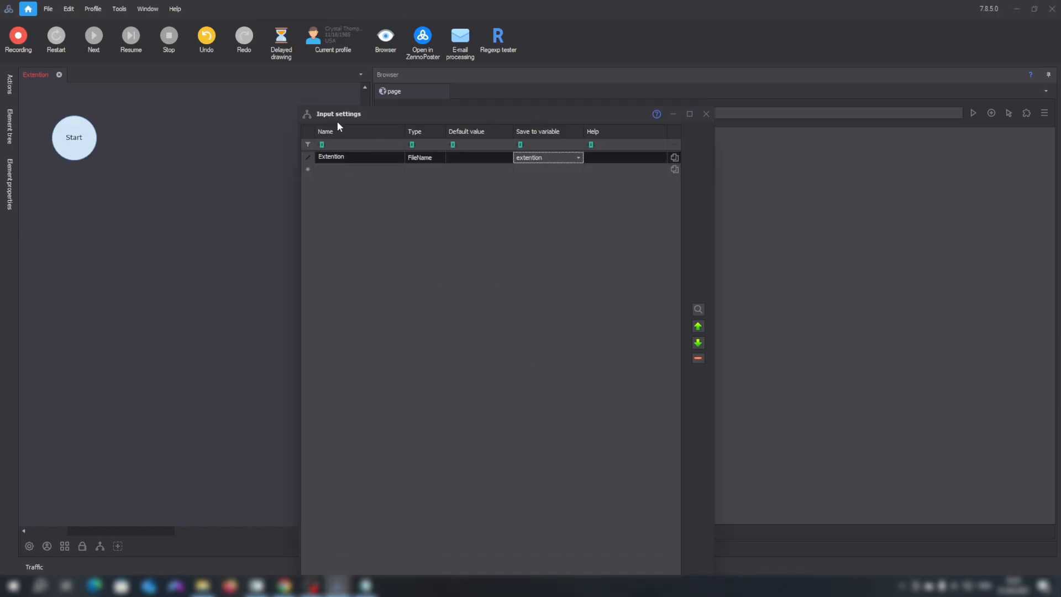
left_click_drag(297, 105, 333, 152)
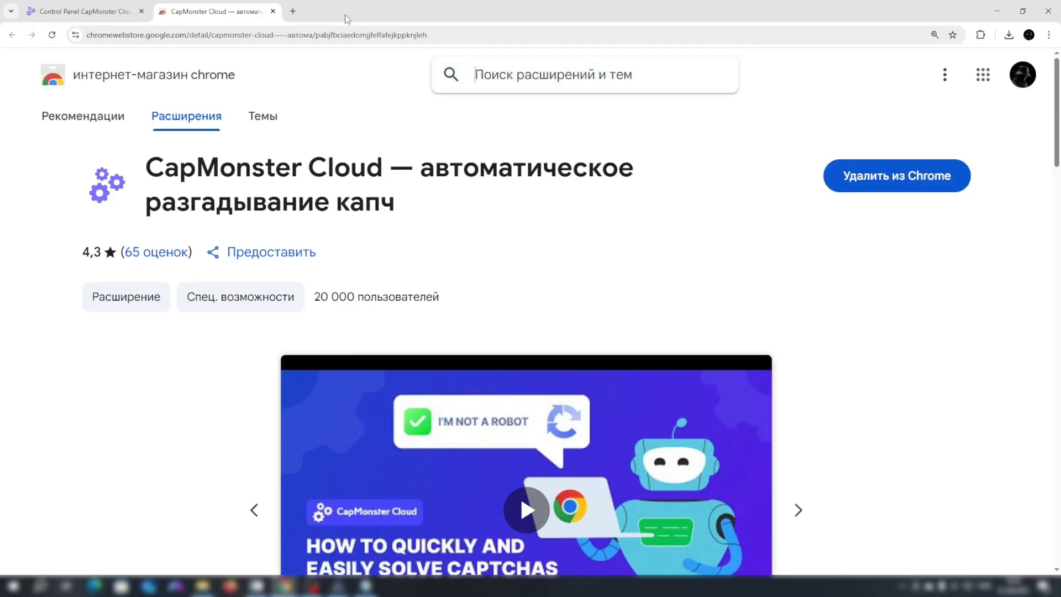
Check the API key section on the CapMonster Cloud dashboard in Chrome, dismissing the extension download dialog, and return to ProjectMaker
left_click(72, 12)
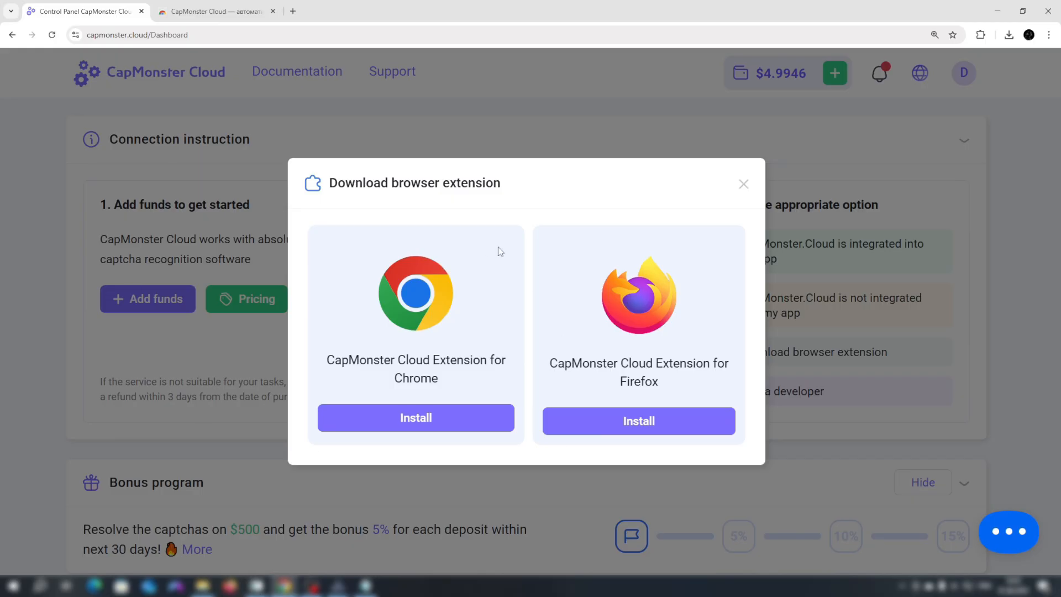
left_click(738, 197)
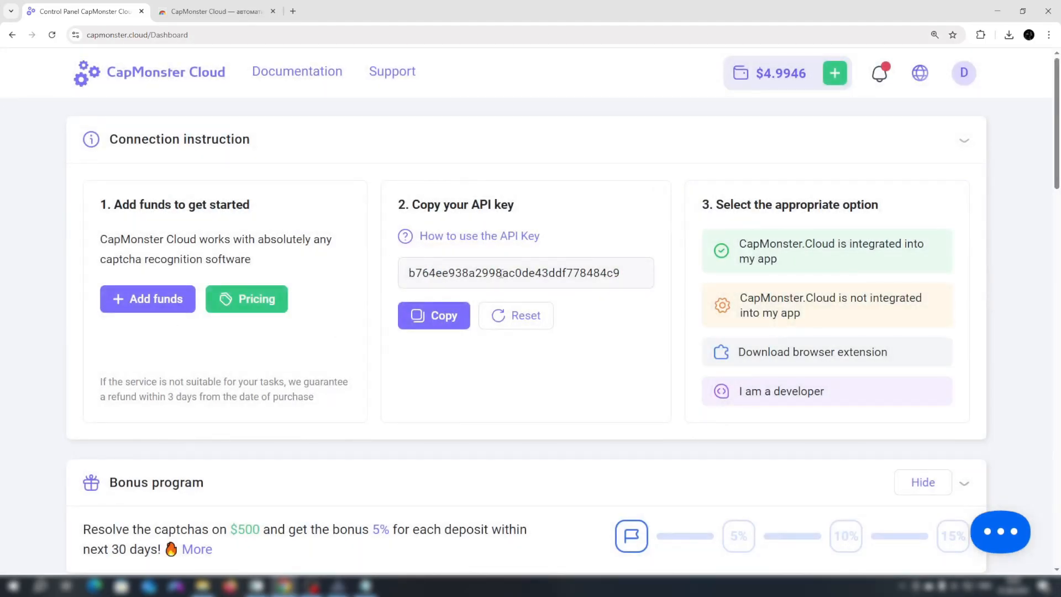
left_click(307, 506)
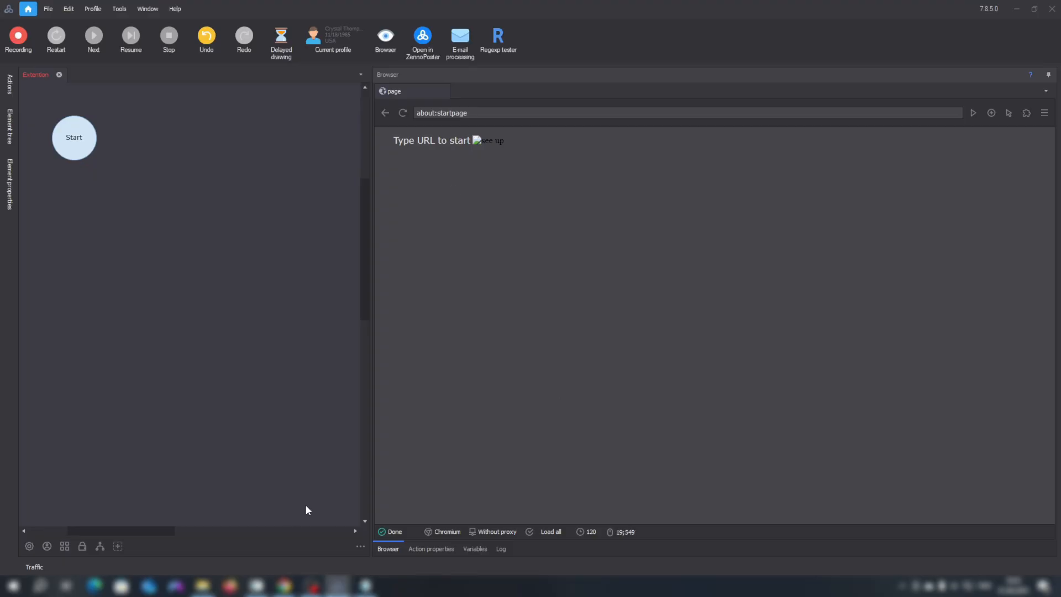
Add a second input setting named Key of type Text that saves to a new variable key
left_click(334, 177)
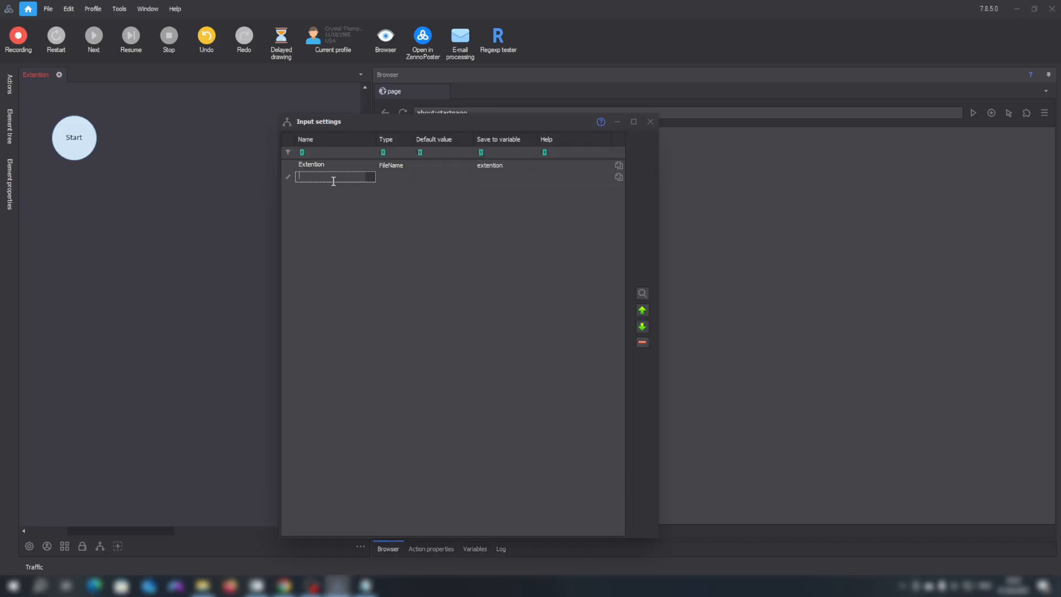
type("Key")
left_click(403, 177)
left_click(397, 224)
left_click(511, 177)
left_click(500, 191)
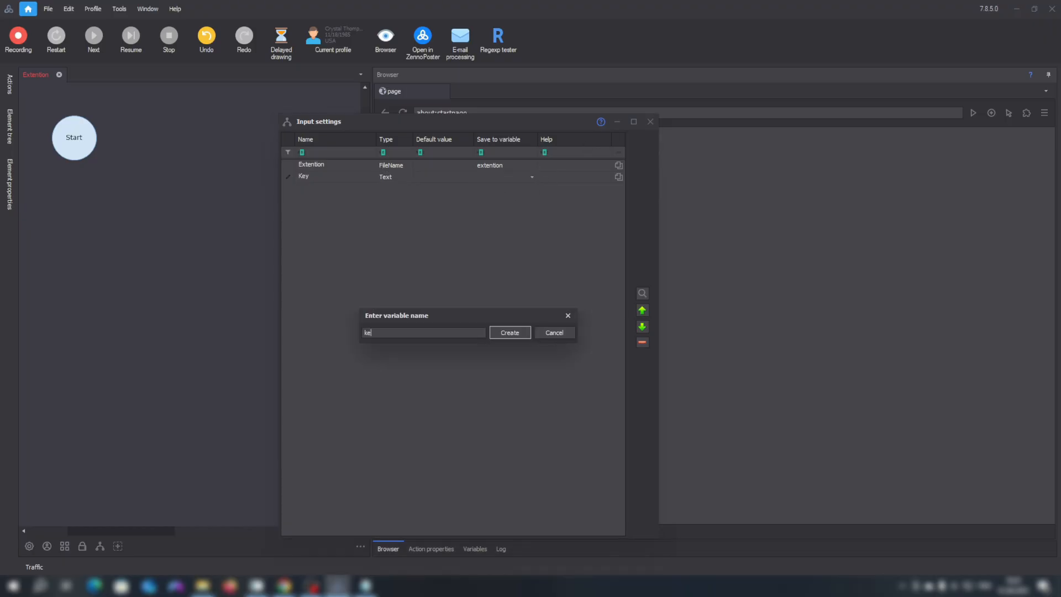
left_click(509, 332)
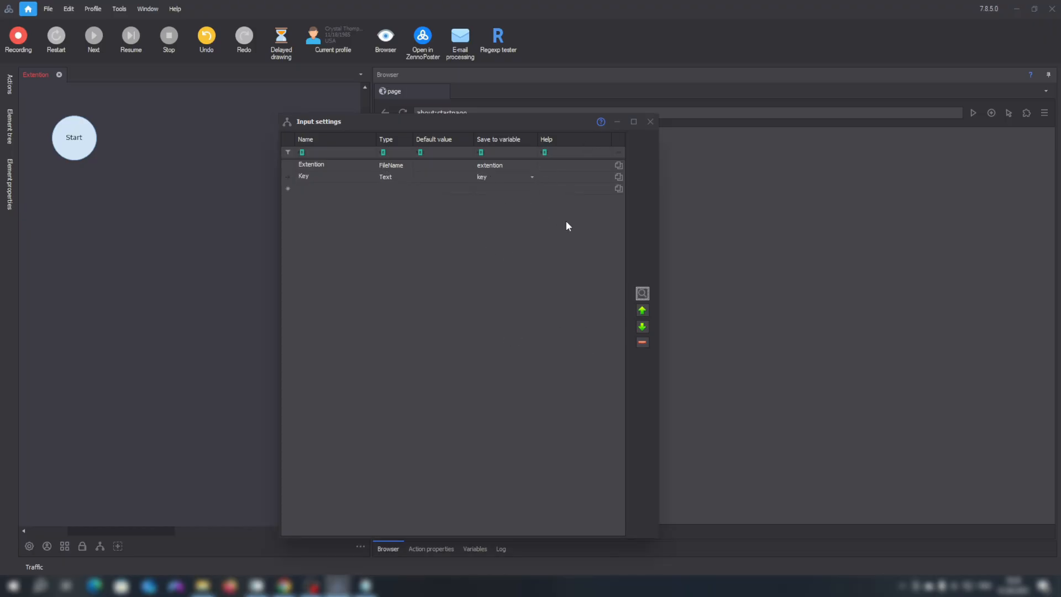
Fill in the input parameters with the API key copied from the CapMonster Cloud dashboard and the extension's .crx file in C:\ZP, saving them as defaults
left_click(642, 293)
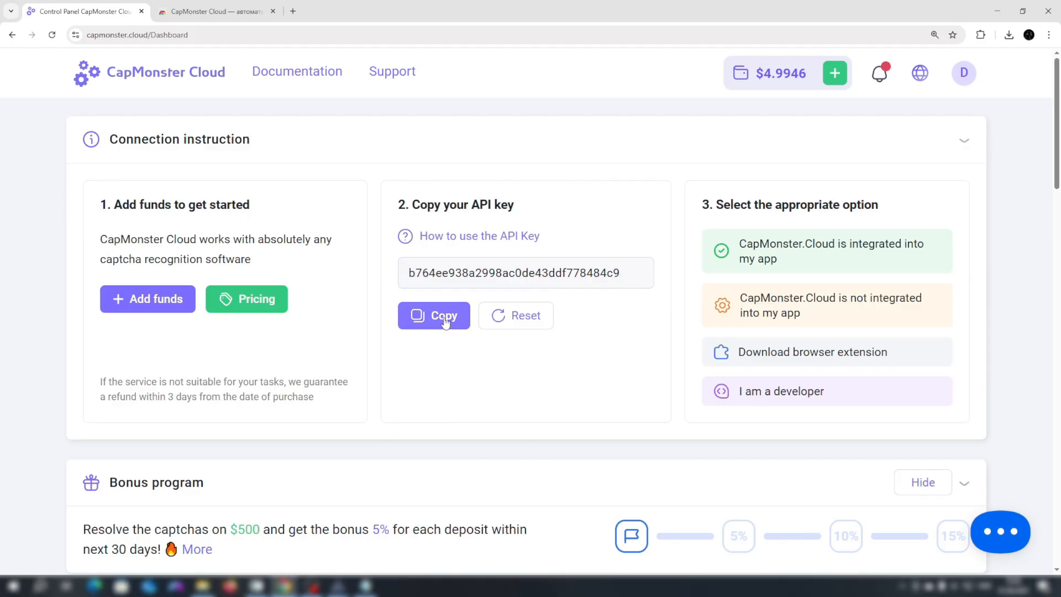
left_click(445, 319)
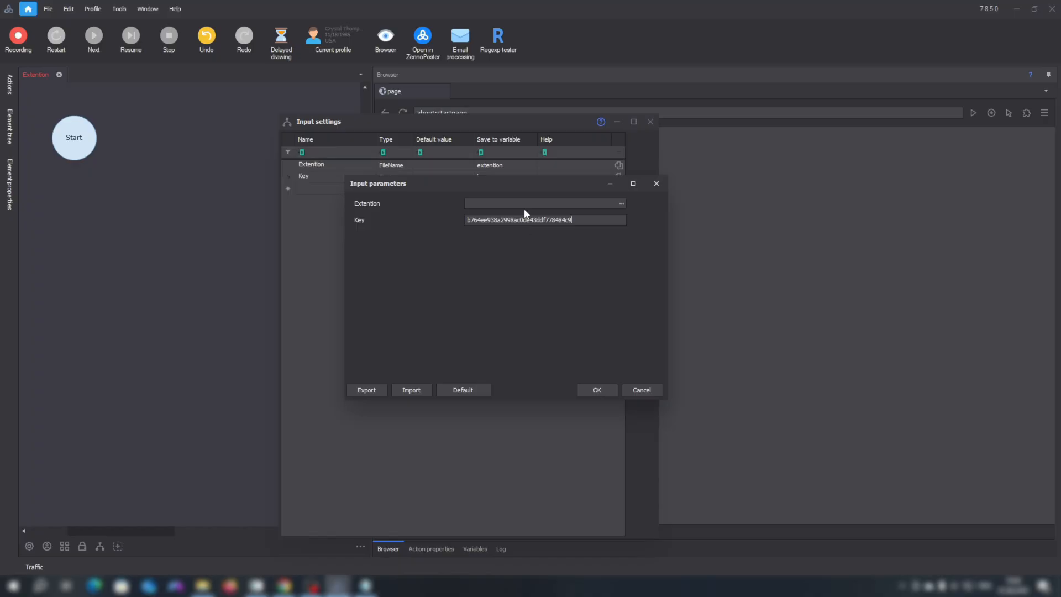
left_click(622, 204)
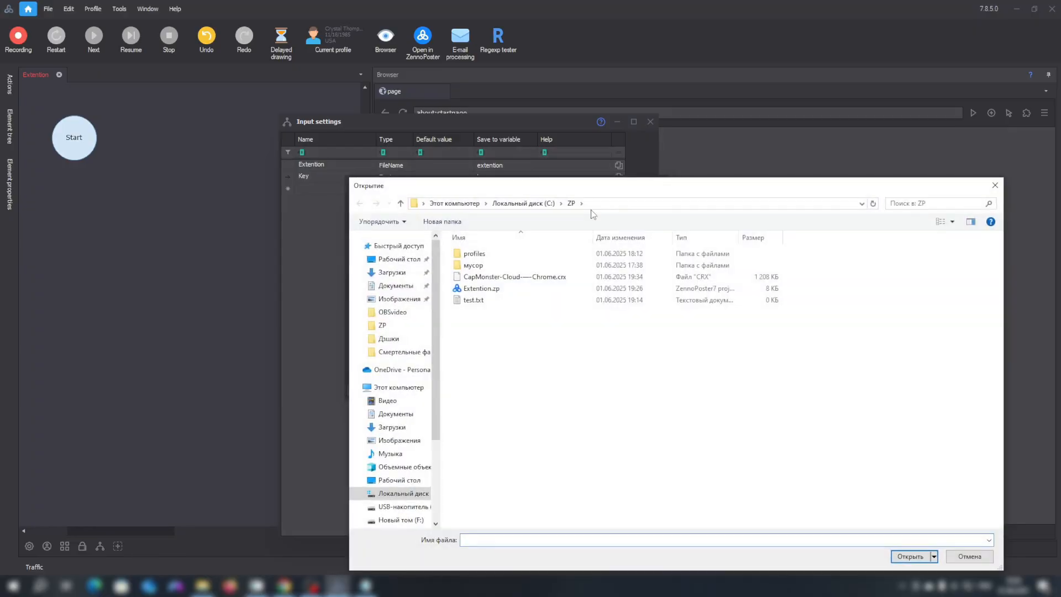
left_click(500, 275)
left_click(910, 554)
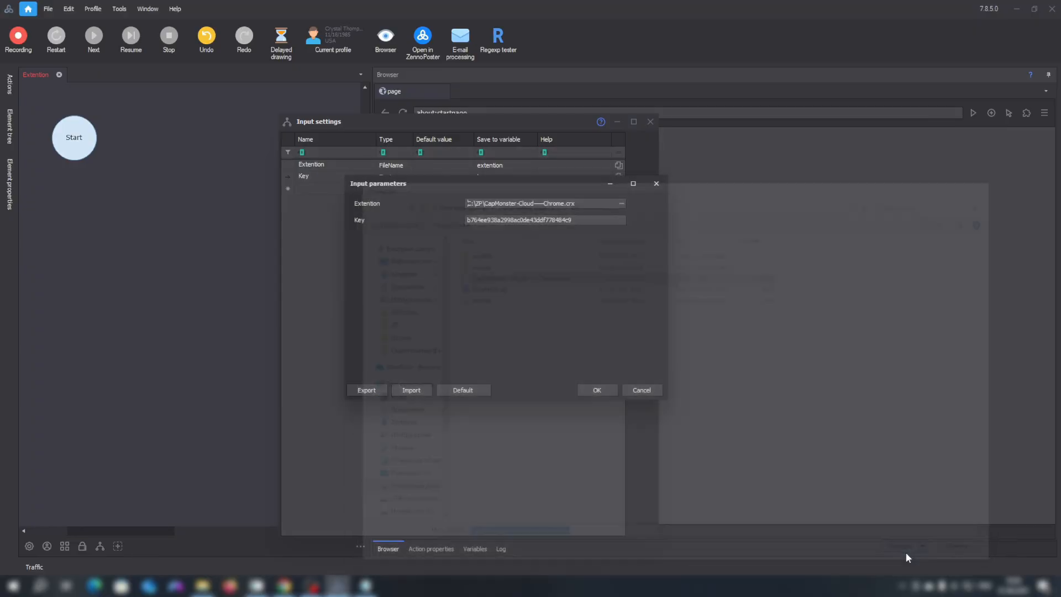
left_click(603, 389)
left_click(483, 304)
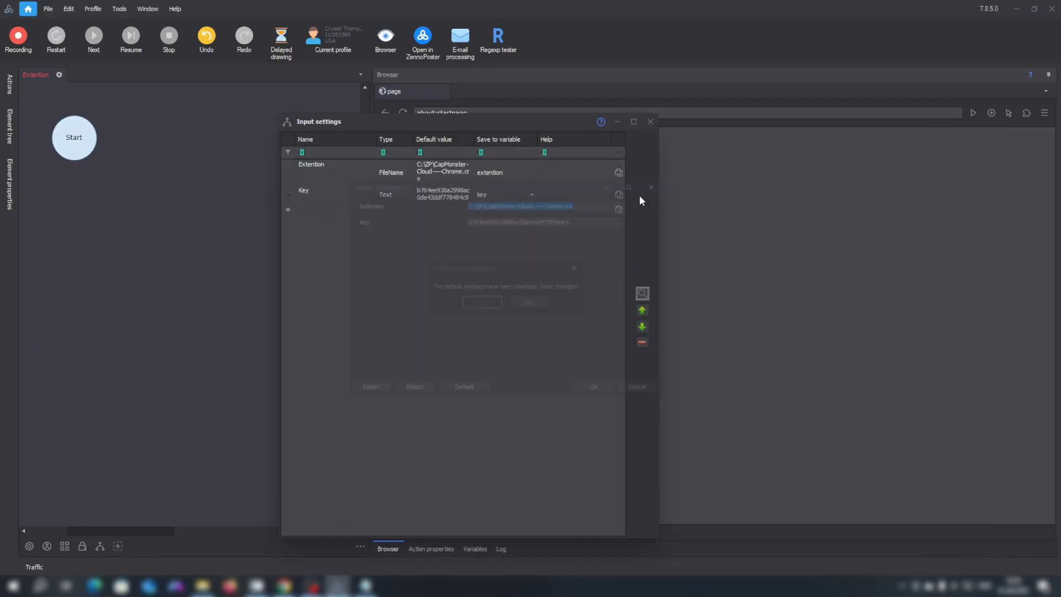
left_click(650, 122)
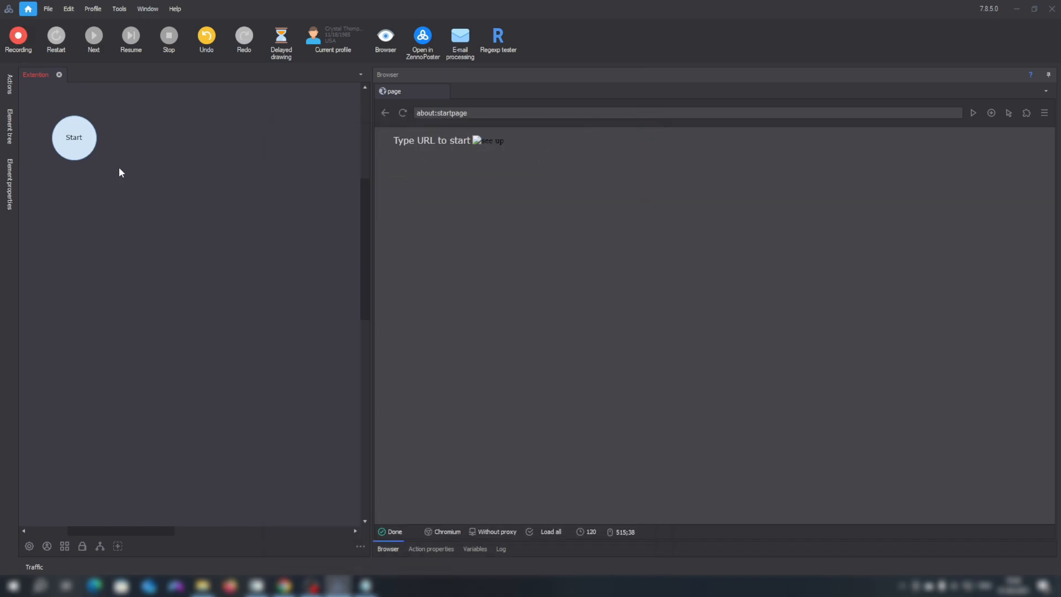
Add a browser extensions action to the project and connect it to the Start block
right_click(121, 144)
left_click(82, 177)
left_click_drag(96, 137, 127, 133)
mouse_move(189, 220)
left_click(272, 270)
left_click_drag(276, 224, 187, 196)
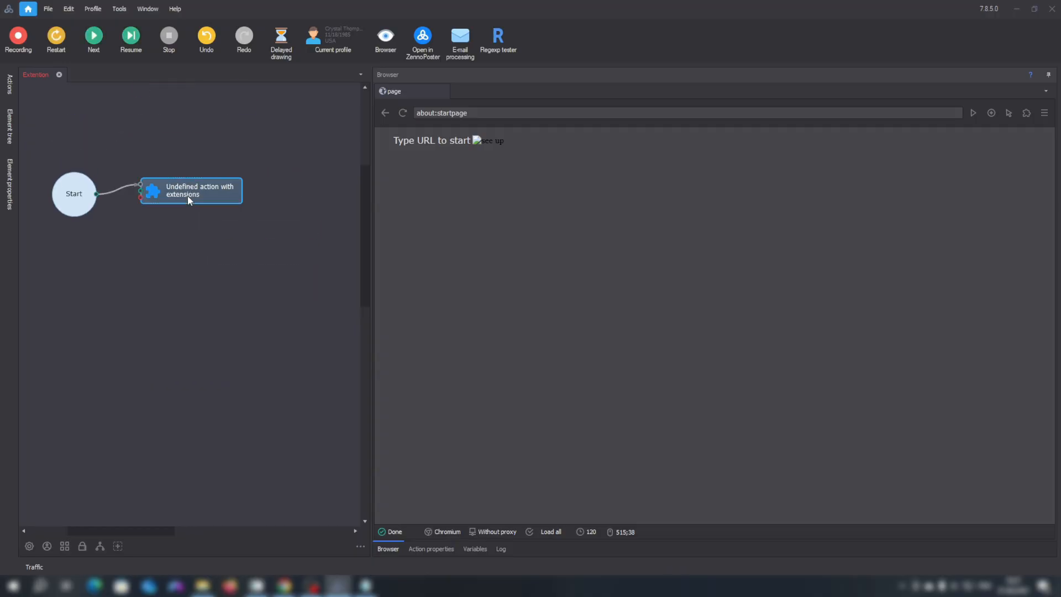
Set the new action's operation to Add extension and clear the default project directory from its file path
left_click(439, 546)
left_click(767, 109)
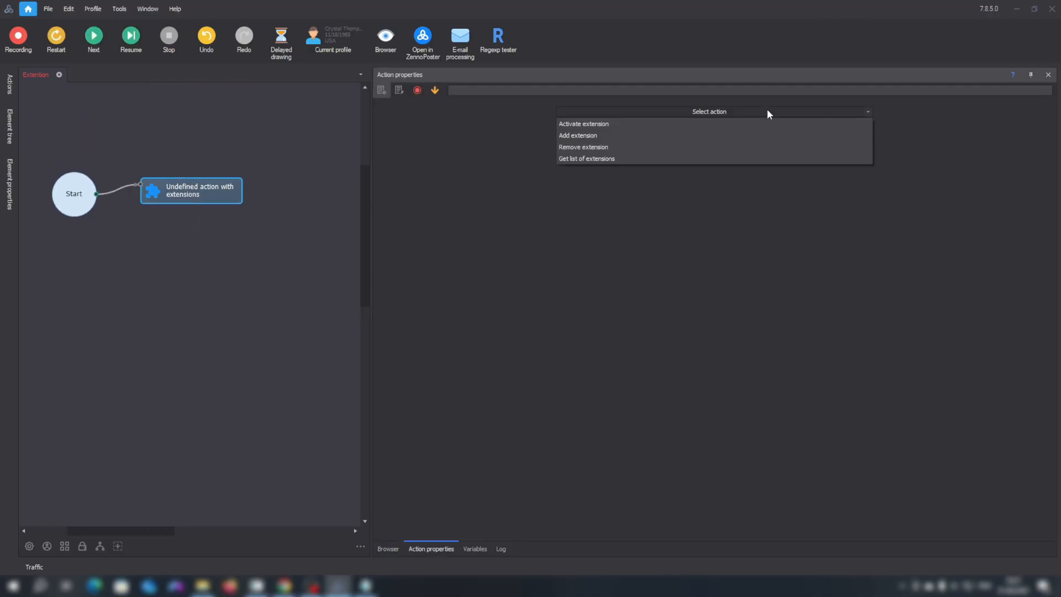
left_click(583, 137)
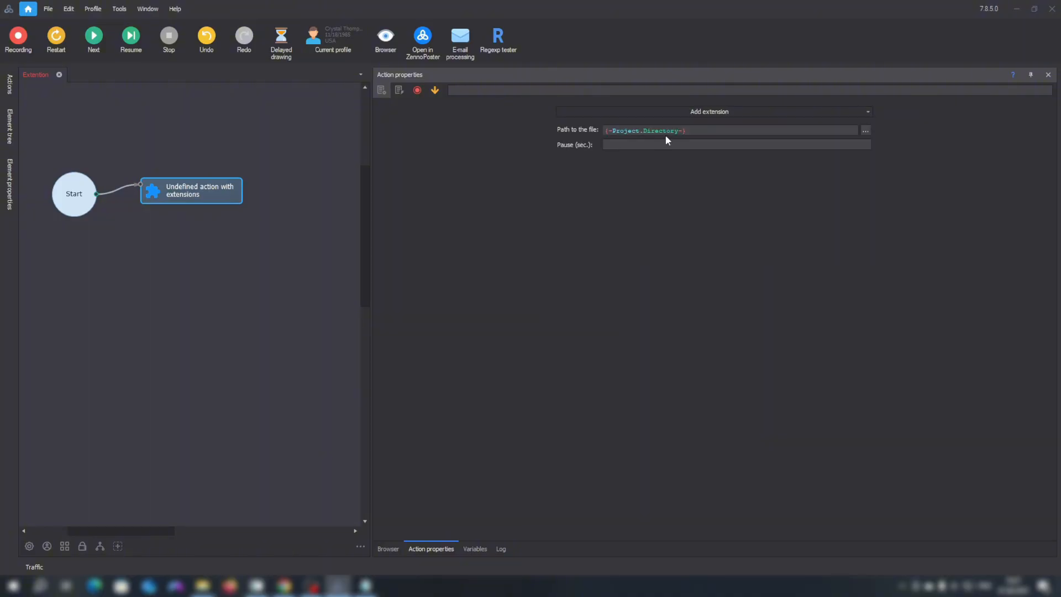
key("ctrl+a")
key("Delete")
right_click(621, 131)
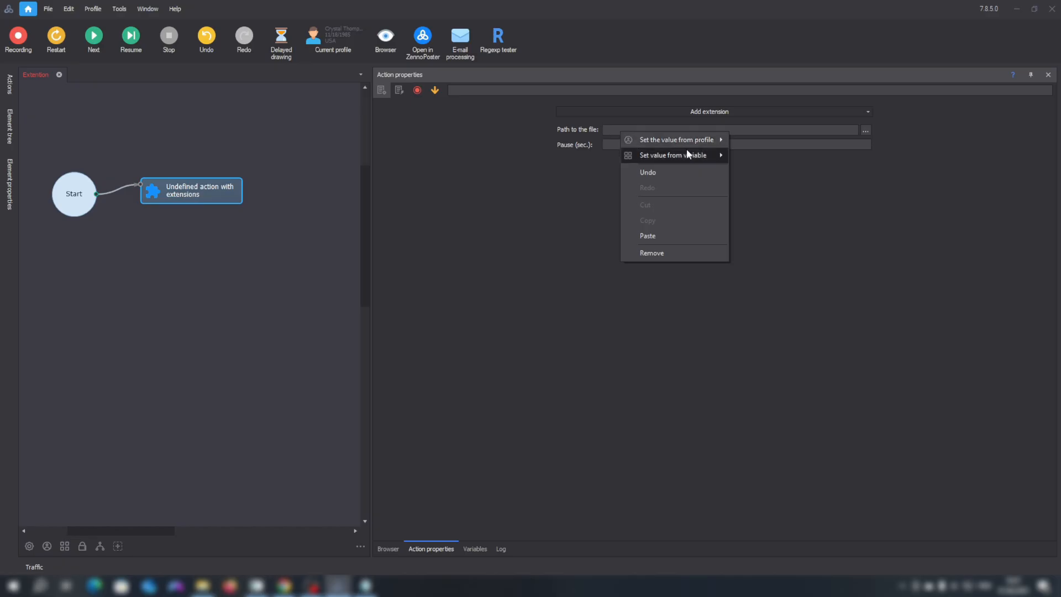
mouse_move(686, 153)
Run the project from the beginning and check the values of the custom variables extention and key
left_click(55, 38)
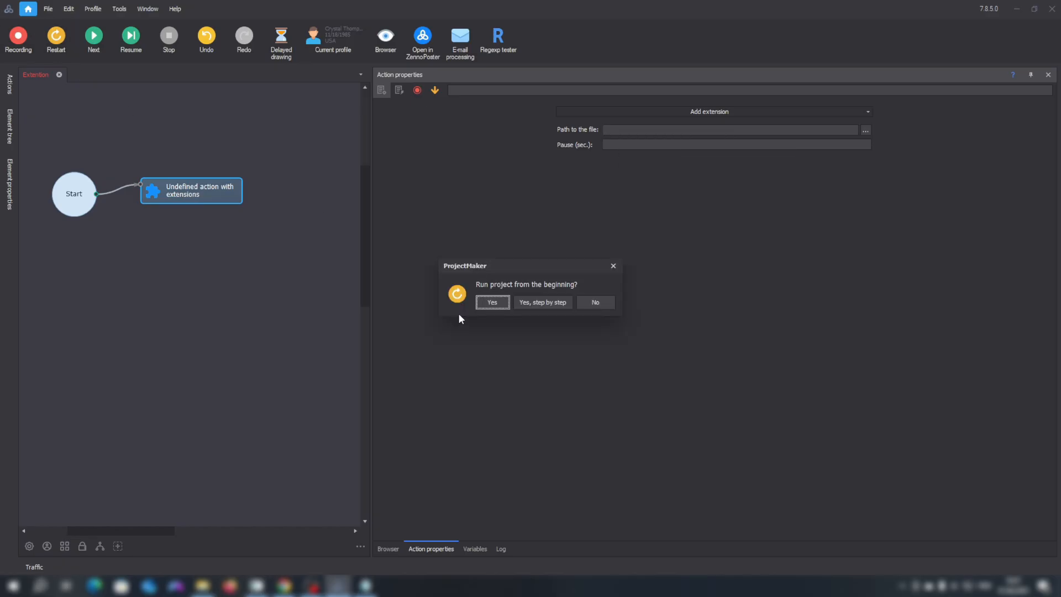
left_click(490, 303)
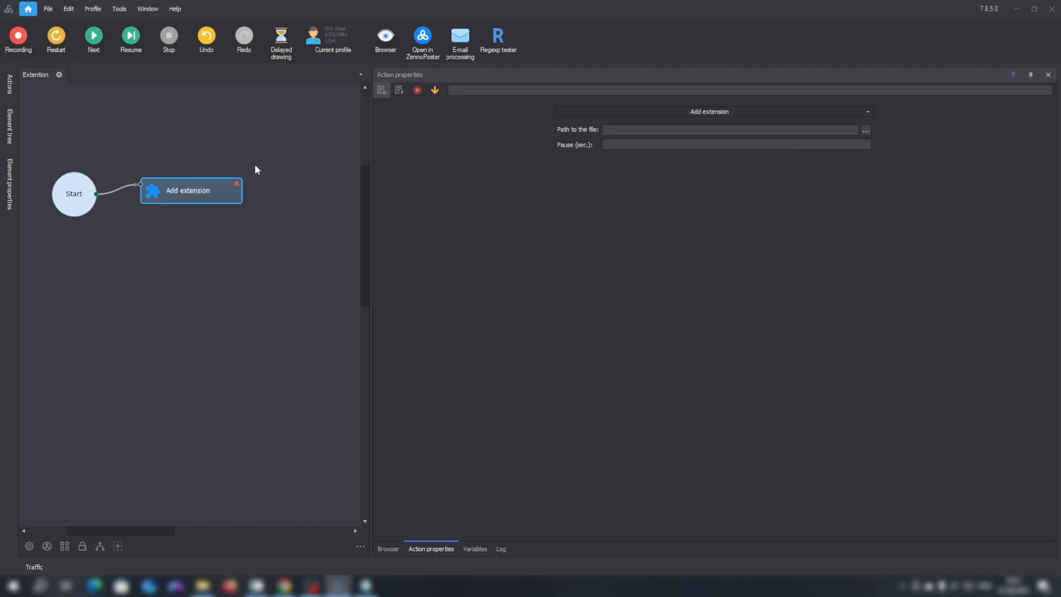
left_click(474, 549)
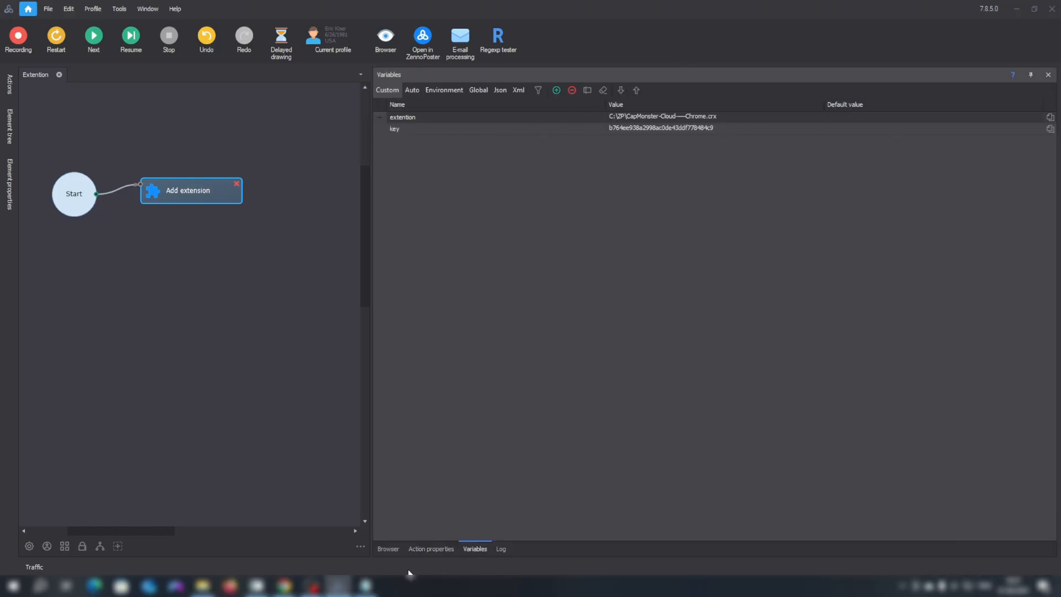
Set the Add extension action's file path from the variable extention
left_click(412, 549)
right_click(684, 130)
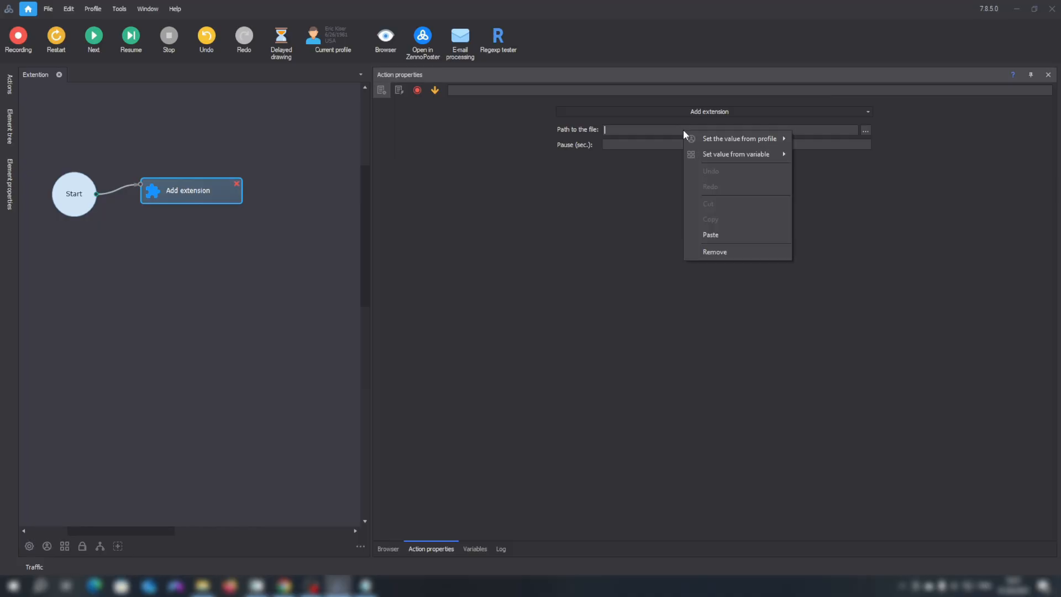
mouse_move(740, 155)
left_click(825, 155)
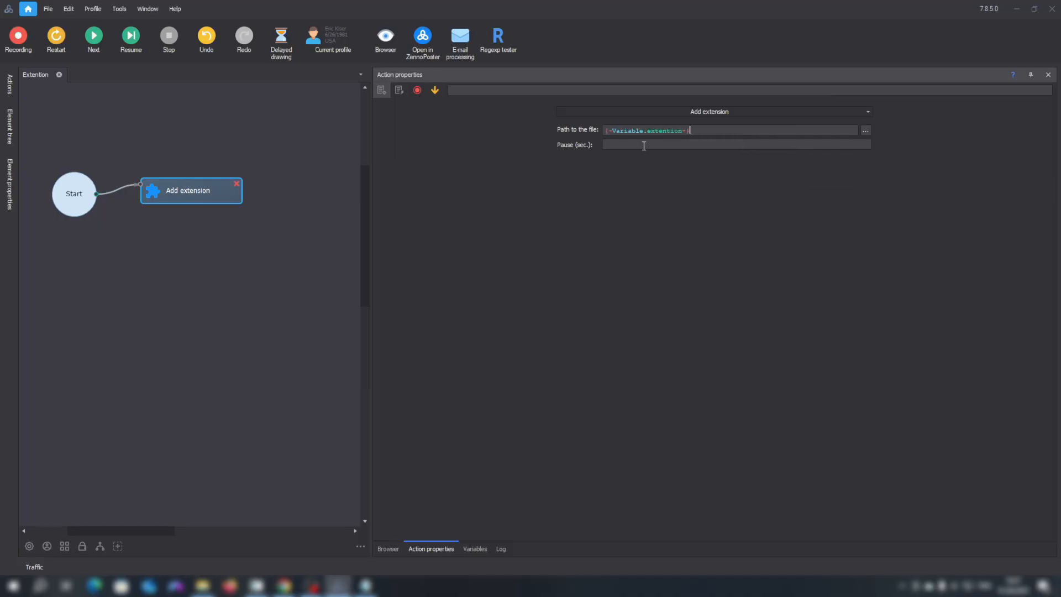
left_click(673, 146)
Run the project from the beginning with the browser in view and check the browser's extension list for CapMonster Cloud
left_click(387, 548)
left_click(133, 151)
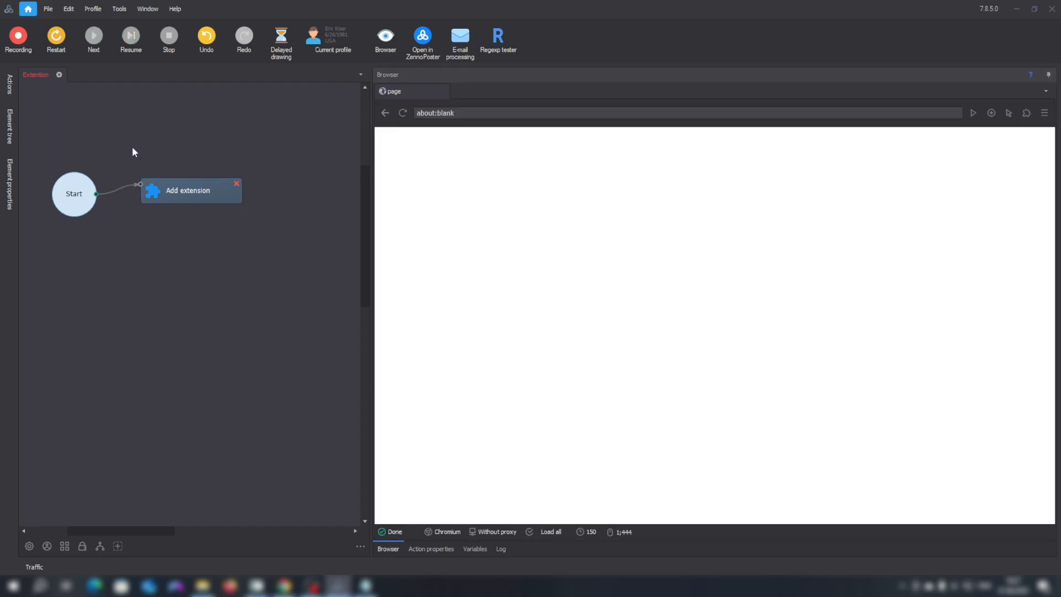
left_click(56, 37)
left_click(478, 302)
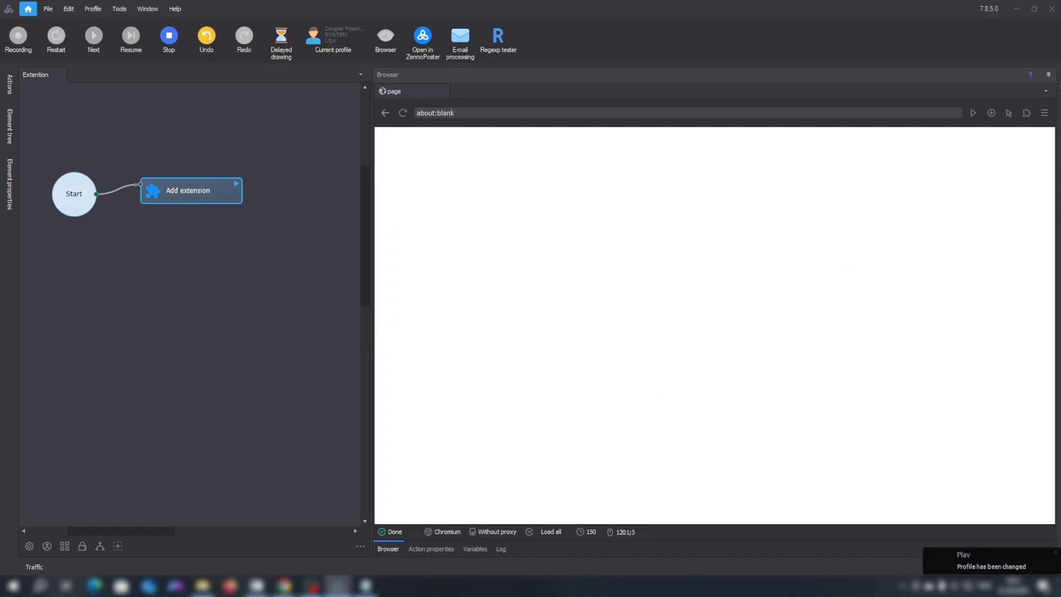
left_click(1028, 118)
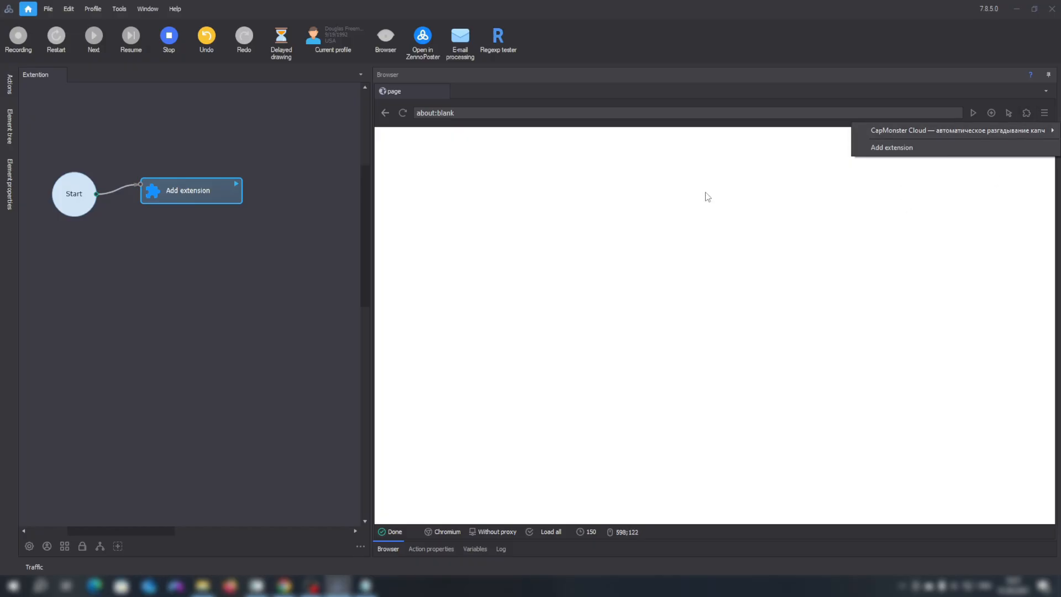
left_click(732, 163)
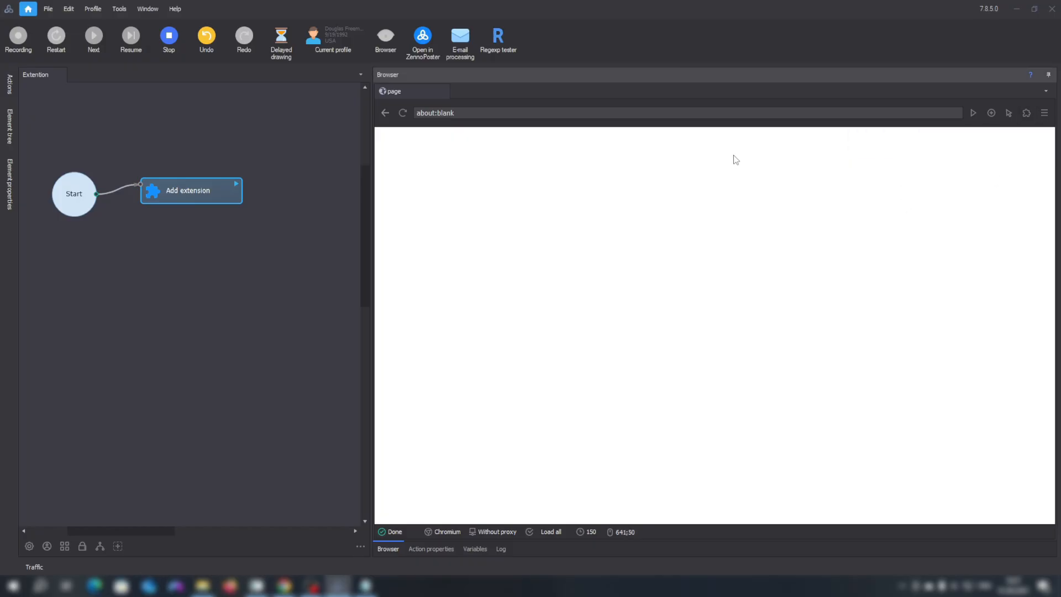
left_click(1026, 114)
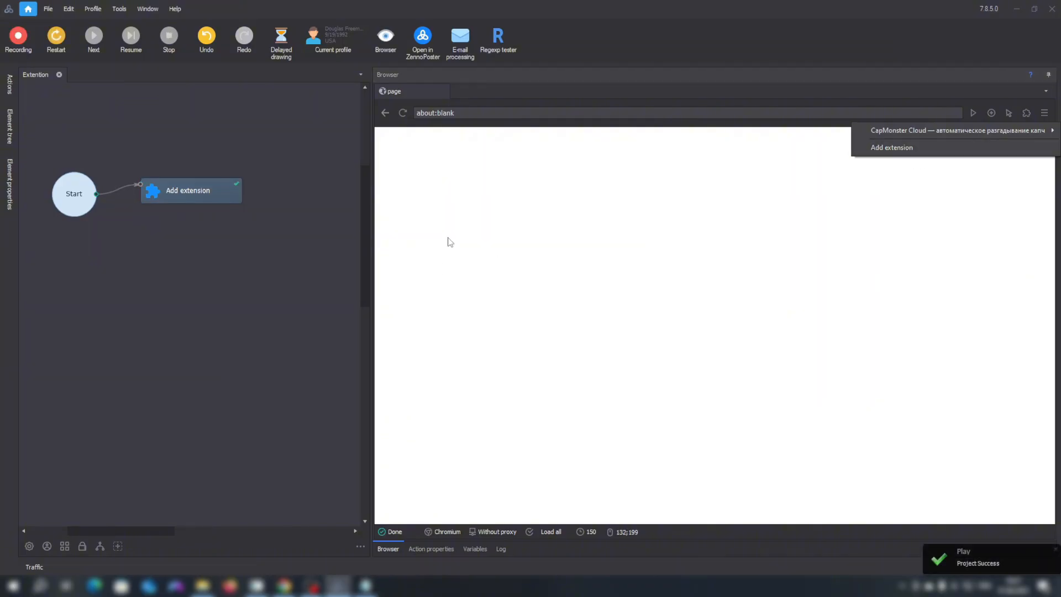
left_click(247, 287)
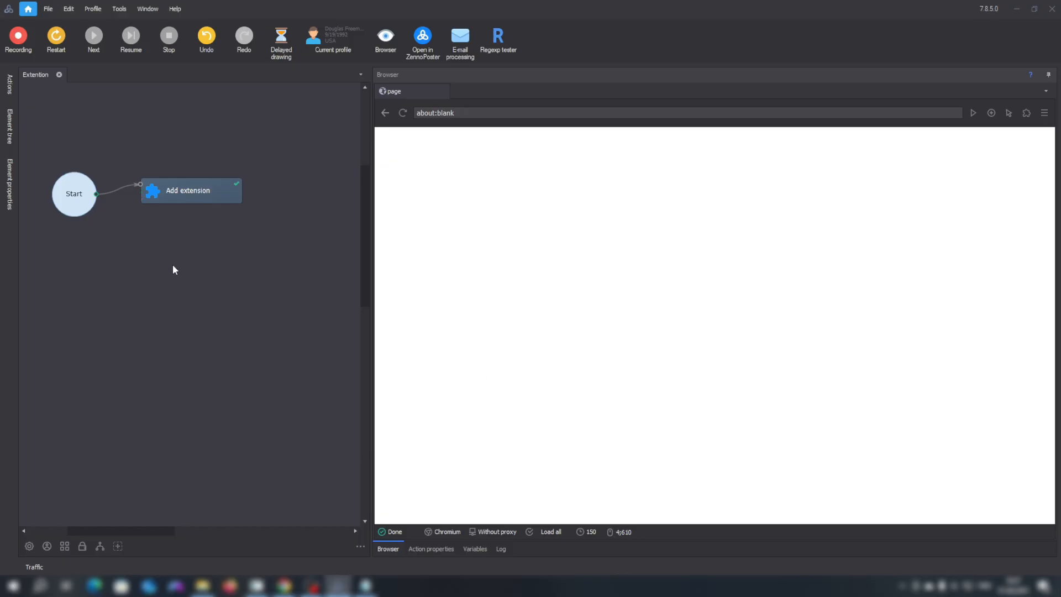
Add a second browser extensions action and attach it directly beneath the Add extension block
right_click(168, 234)
mouse_move(204, 237)
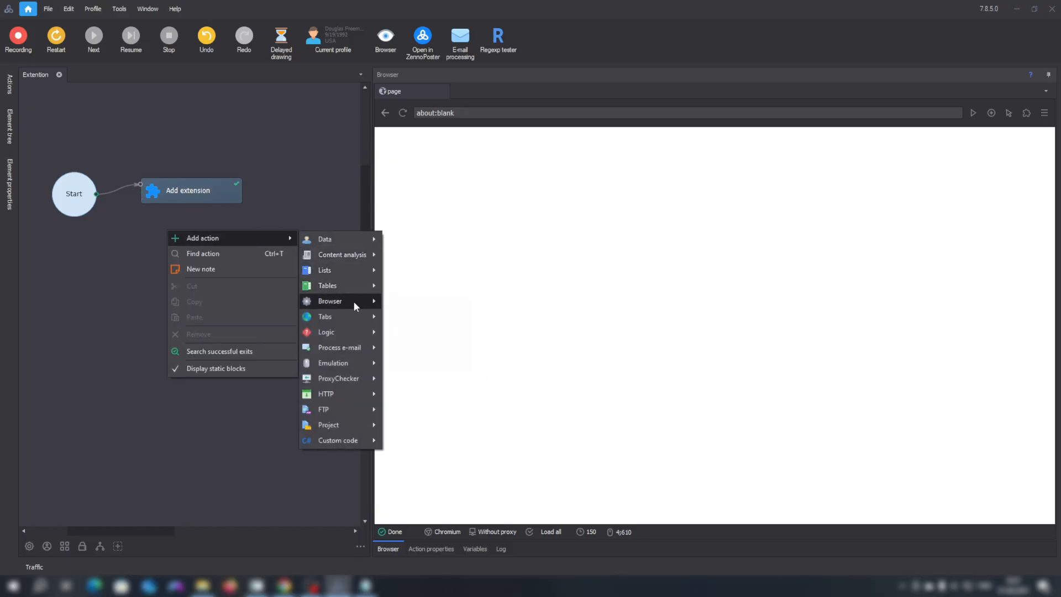
mouse_move(354, 301)
left_click(435, 349)
left_click_drag(195, 240, 217, 226)
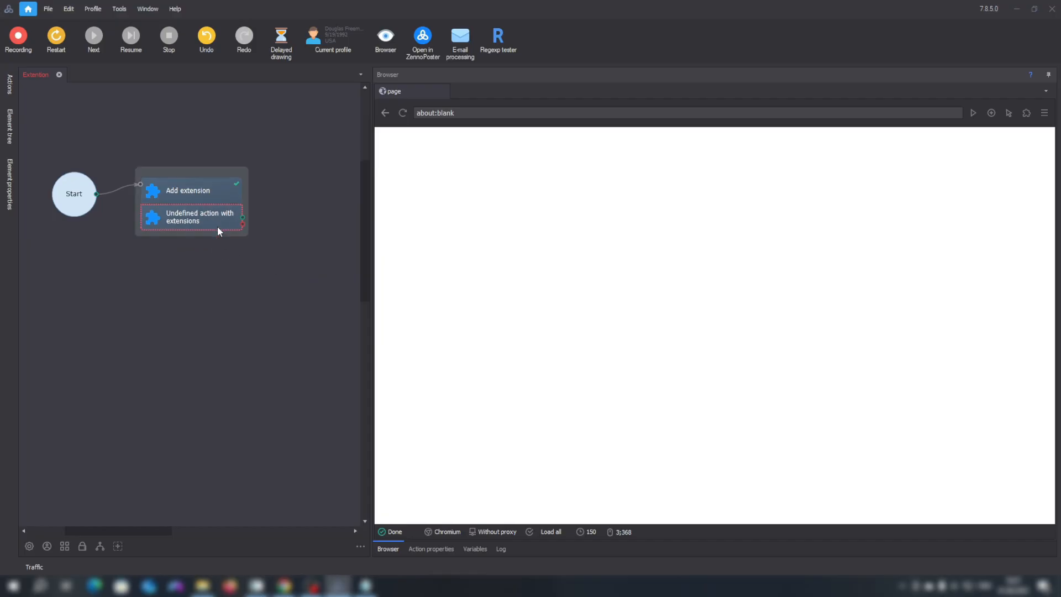
left_click(217, 227)
Configure the second action as Get list of extensions with output format Name, sending results to a new list named Extentions
left_click(438, 550)
left_click(757, 113)
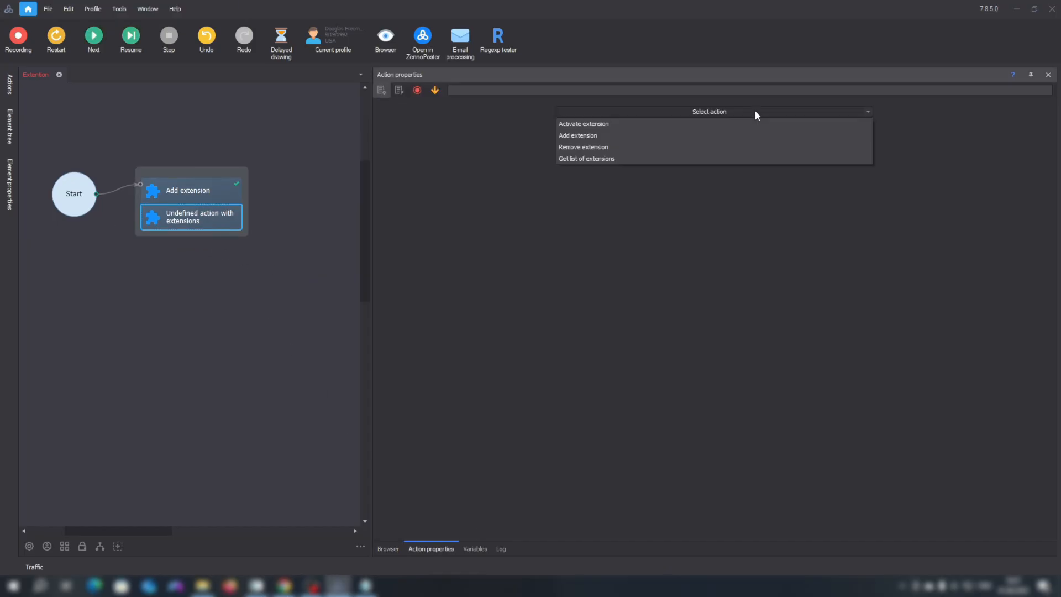
left_click(590, 158)
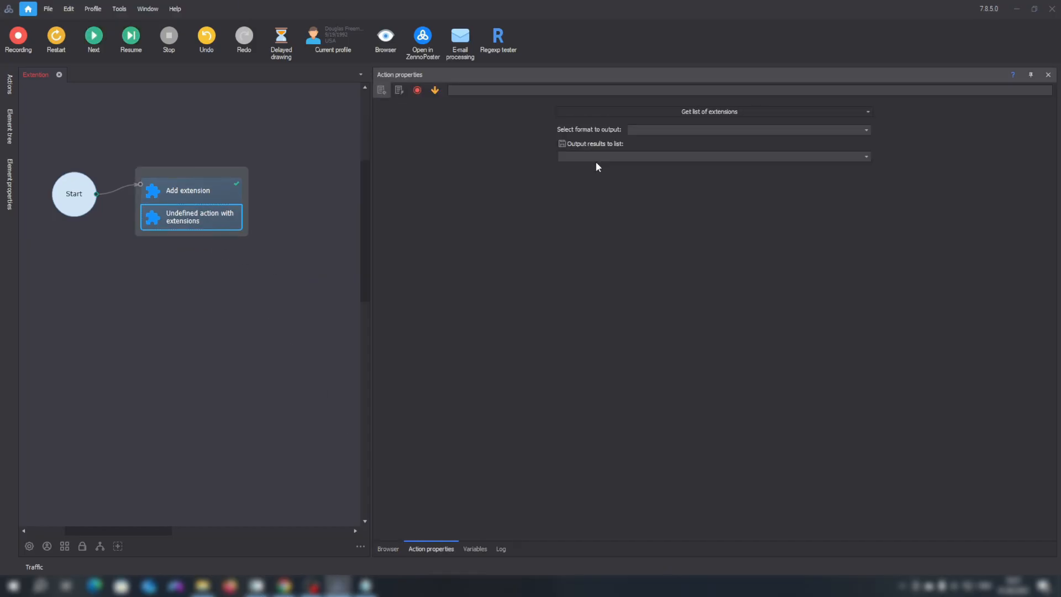
left_click(695, 129)
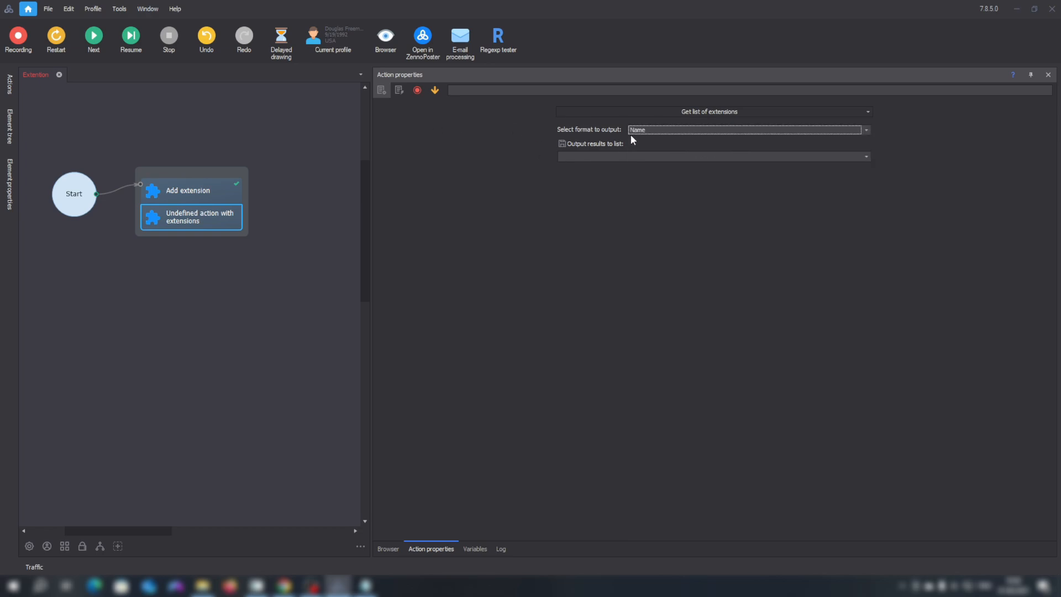
left_click(867, 157)
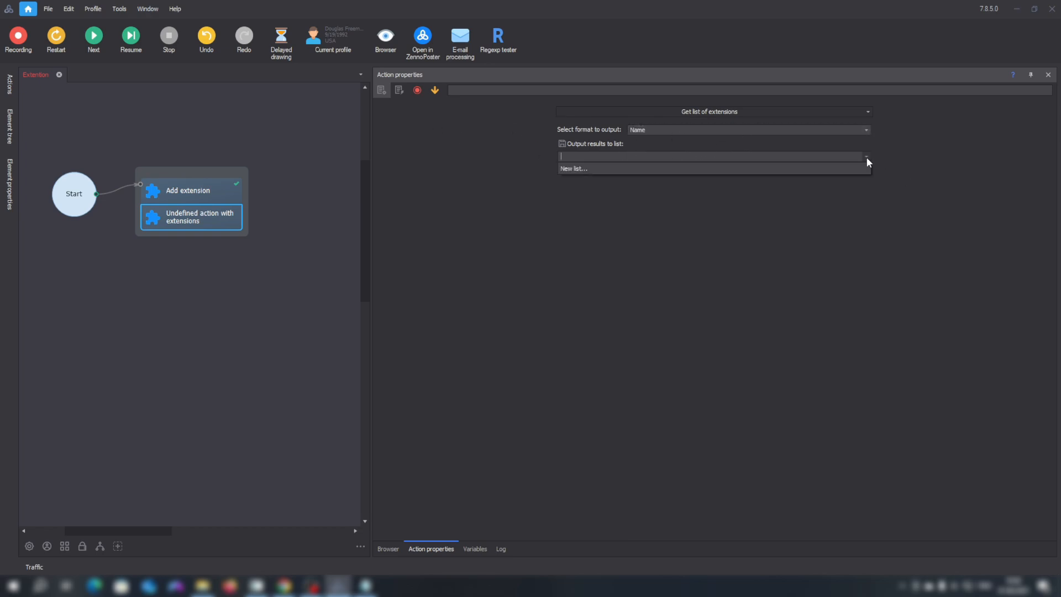
left_click(631, 164)
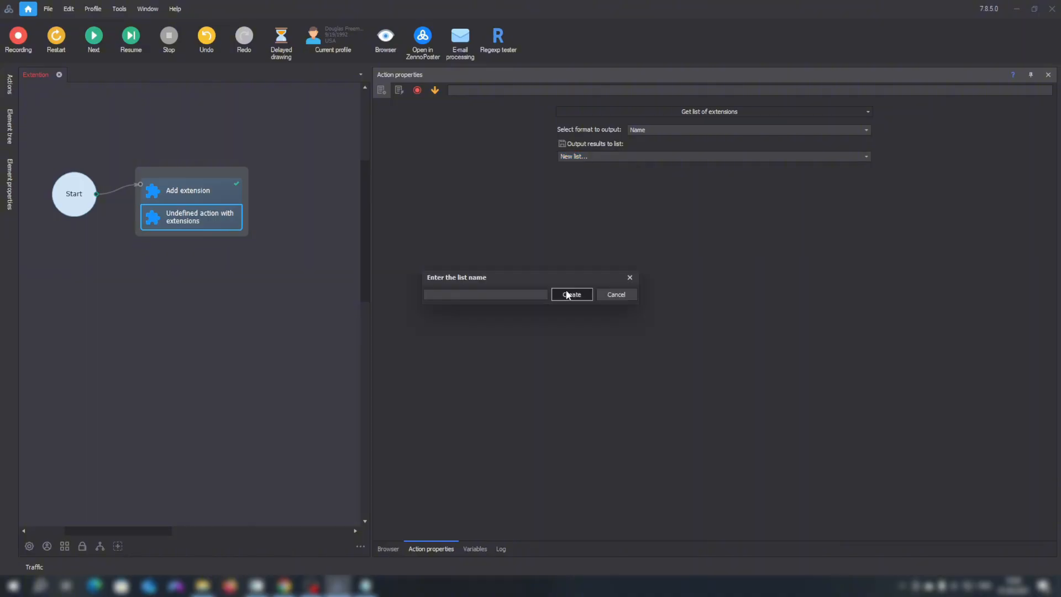
type("Extentions")
left_click(570, 295)
Execute the Get list of extensions action and copy the CapMonster Cloud extension's full name from the Extentions list contents
left_click(117, 51)
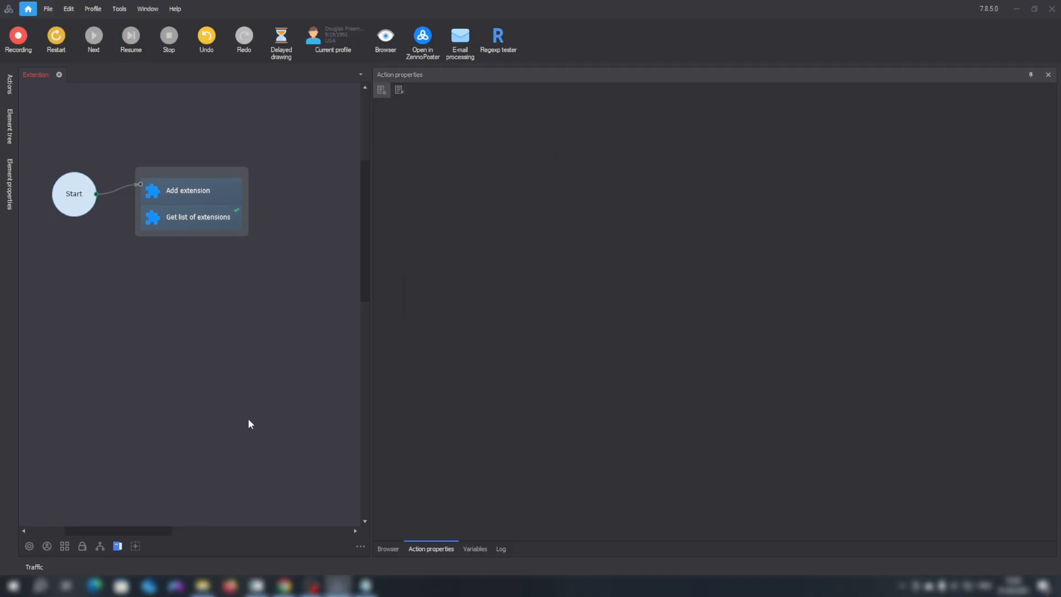
left_click(115, 547)
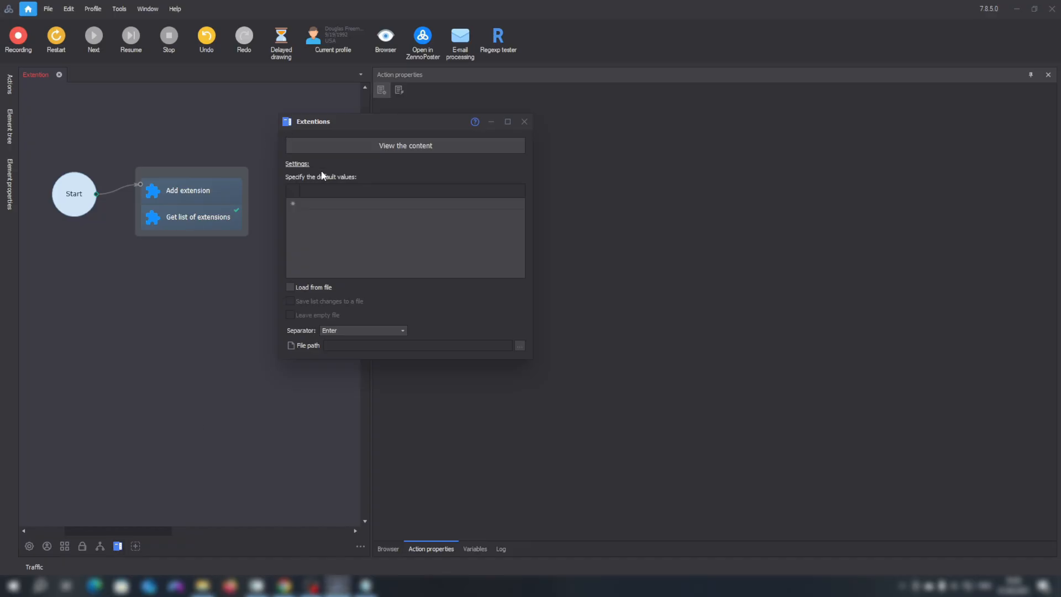
left_click(340, 148)
left_click_drag(301, 149, 110, 164)
key("ctrl+c")
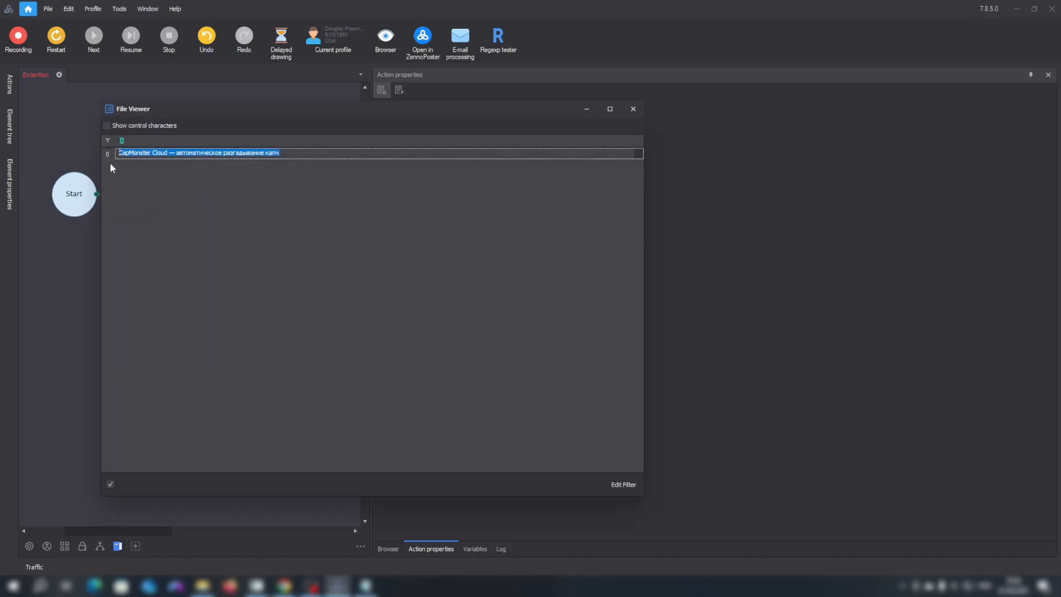
left_click(633, 109)
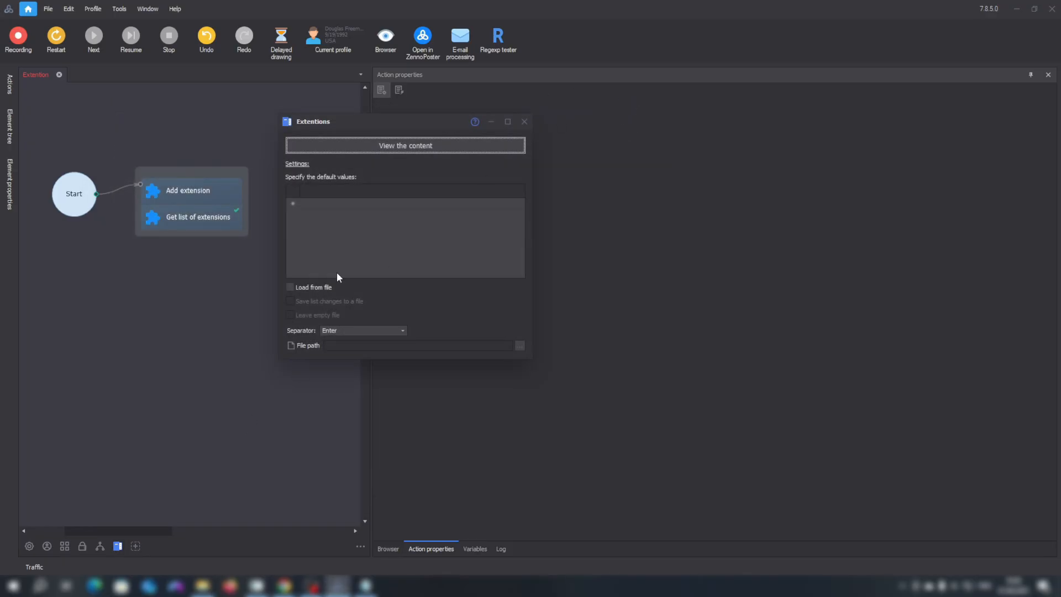
left_click(519, 125)
Remove the Extentions list and the Get list of extensions action from the project
right_click(118, 546)
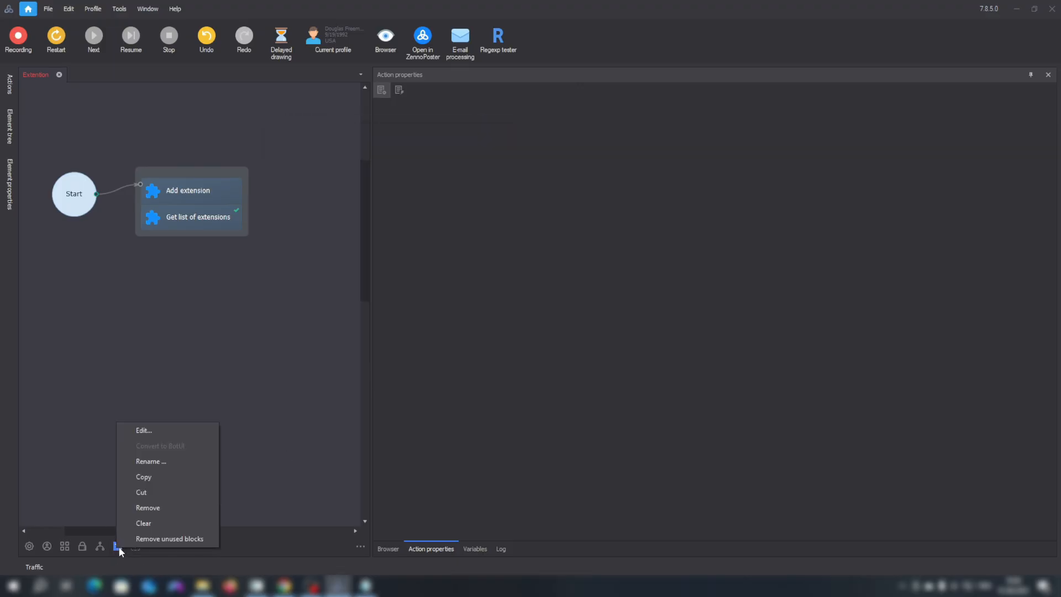
left_click(152, 508)
right_click(208, 220)
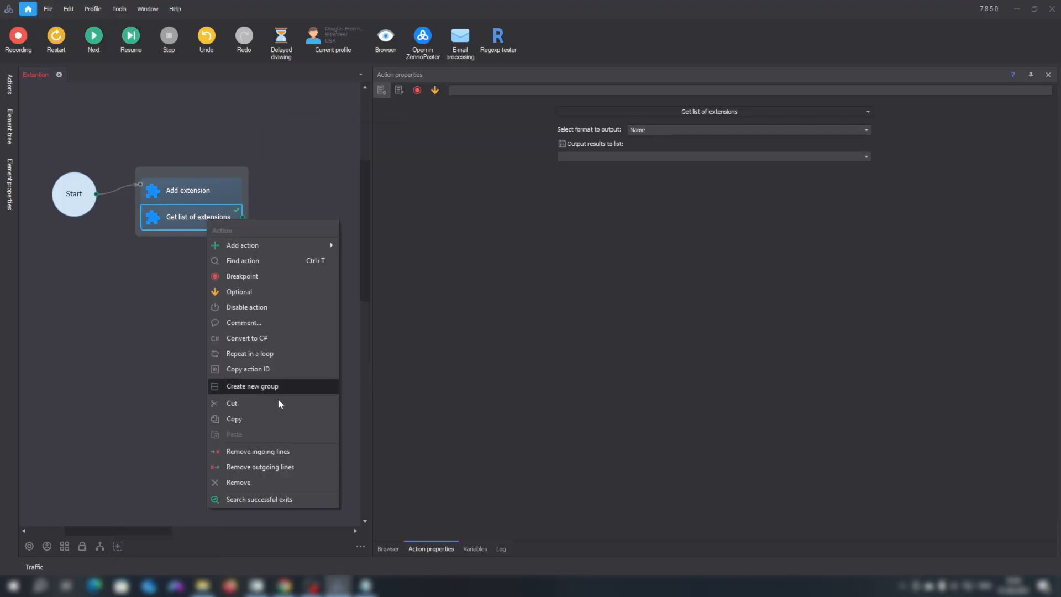
left_click(236, 484)
Add a new browser extensions action beneath the Add extension block and set its operation to Activate extension
right_click(187, 211)
mouse_move(230, 221)
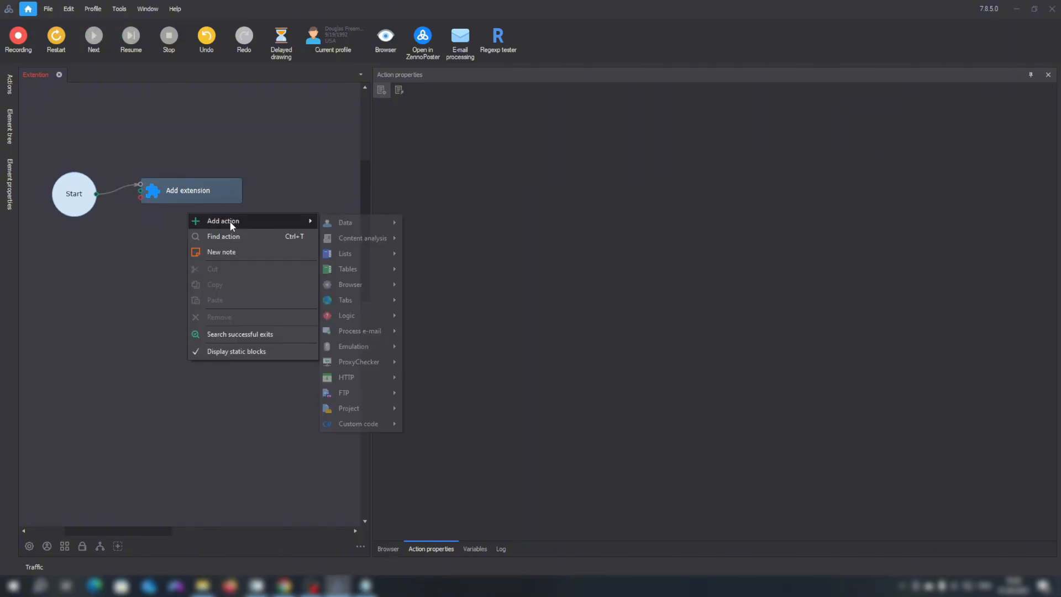
mouse_move(350, 283)
left_click(463, 332)
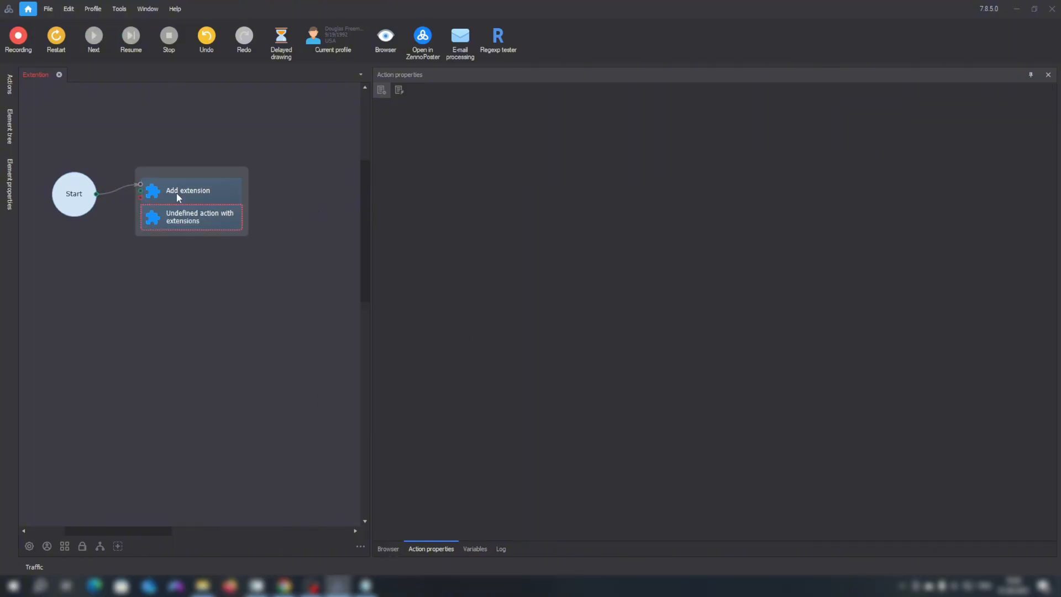
left_click(820, 112)
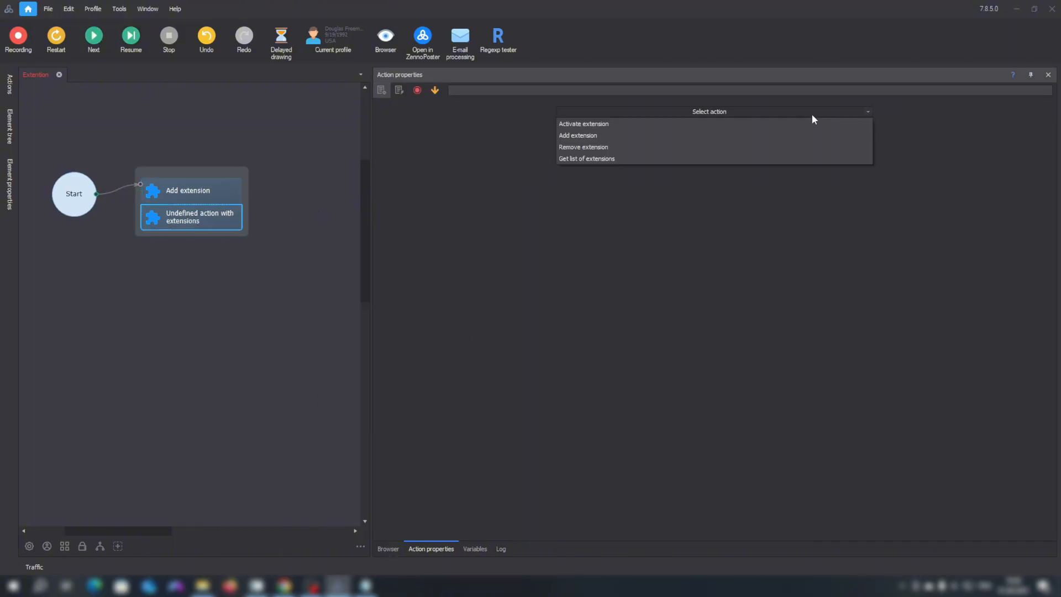
left_click(600, 124)
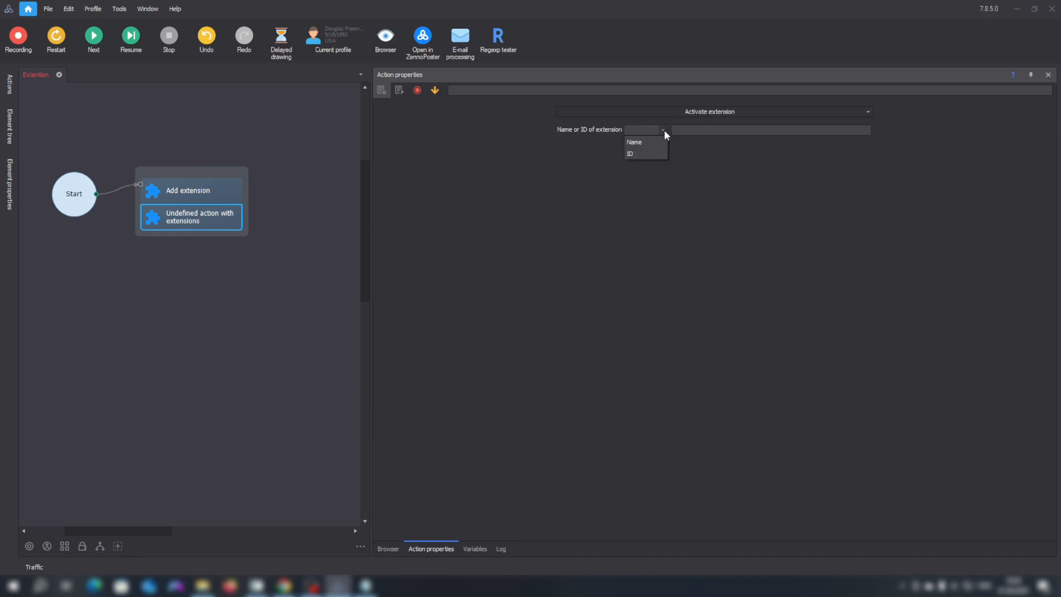
Identify the extension to activate by Name using the copied CapMonster Cloud full name, and execute the action in the browser
left_click(634, 142)
left_click(693, 131)
key("ctrl+v")
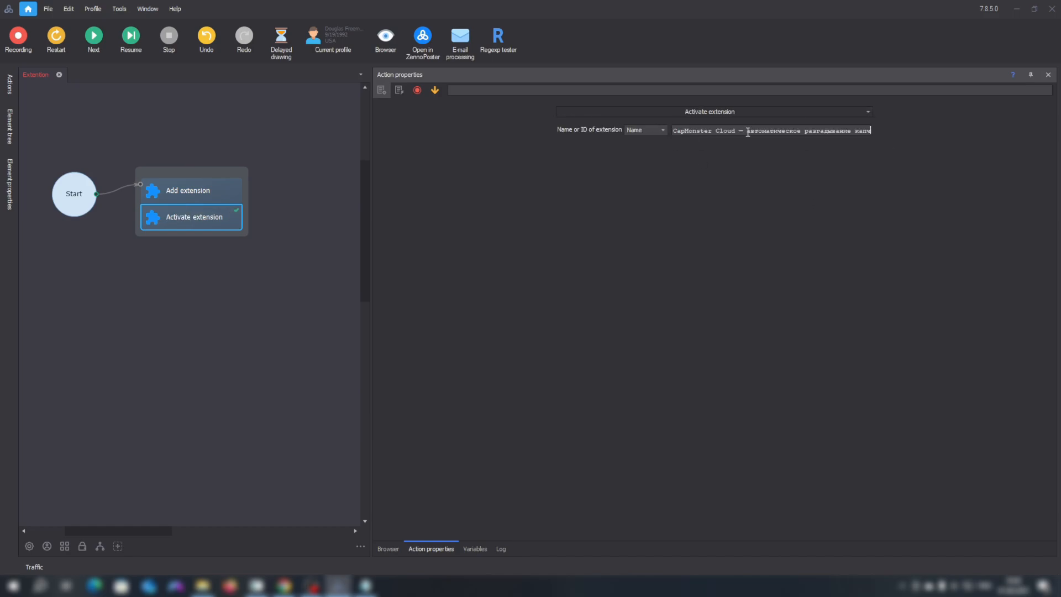
left_click_drag(680, 131, 938, 126)
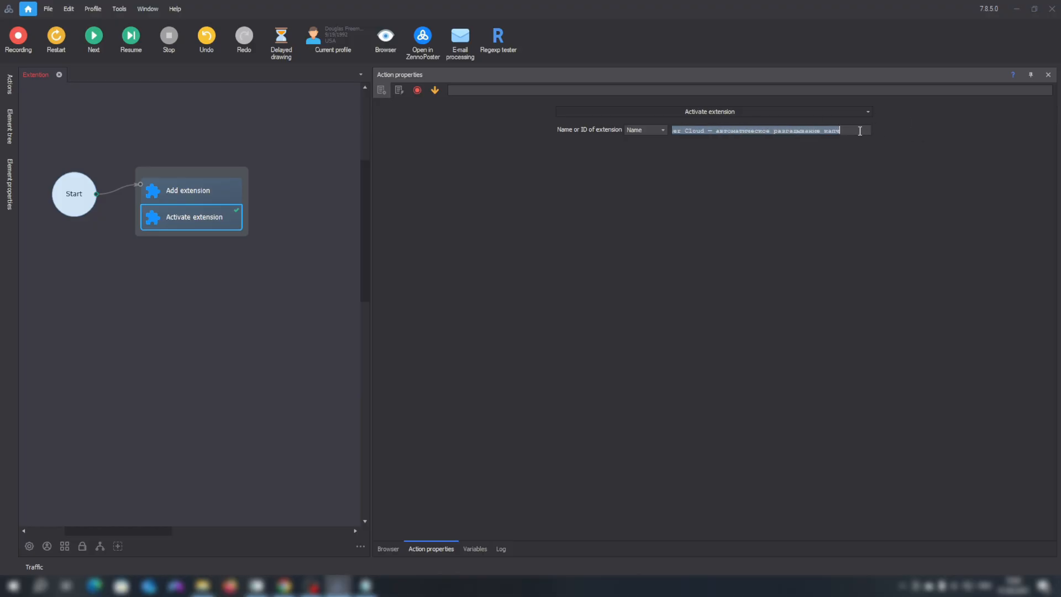
left_click(860, 131)
left_click_drag(735, 130, 634, 148)
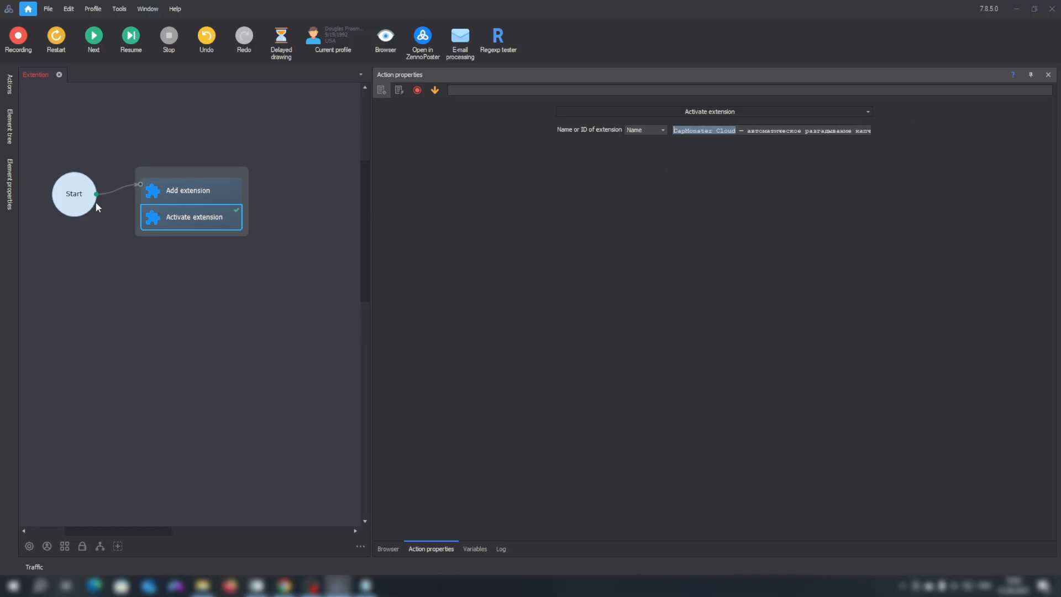
left_click(99, 47)
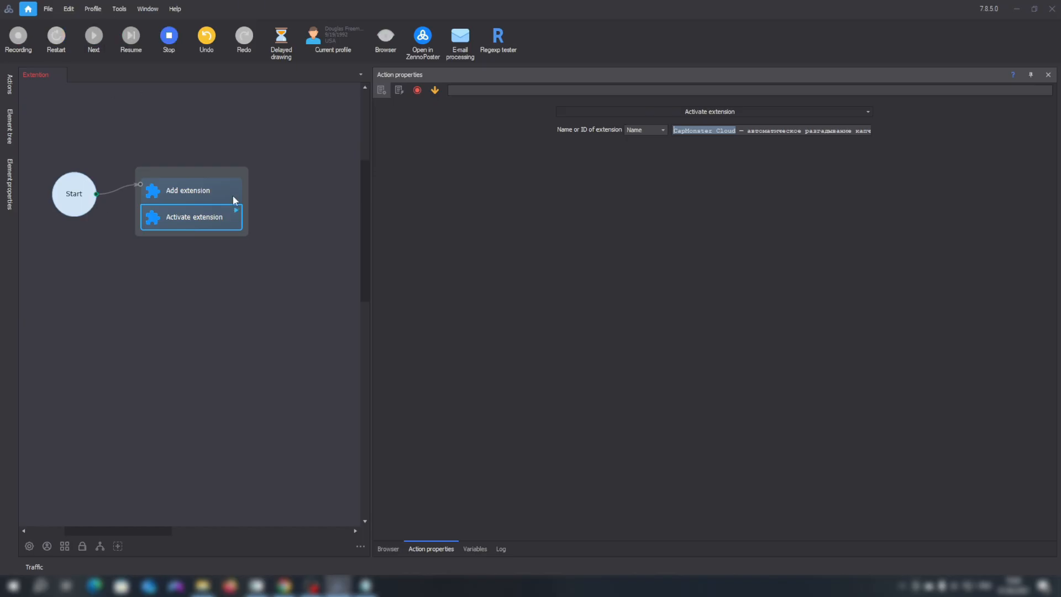
left_click(382, 548)
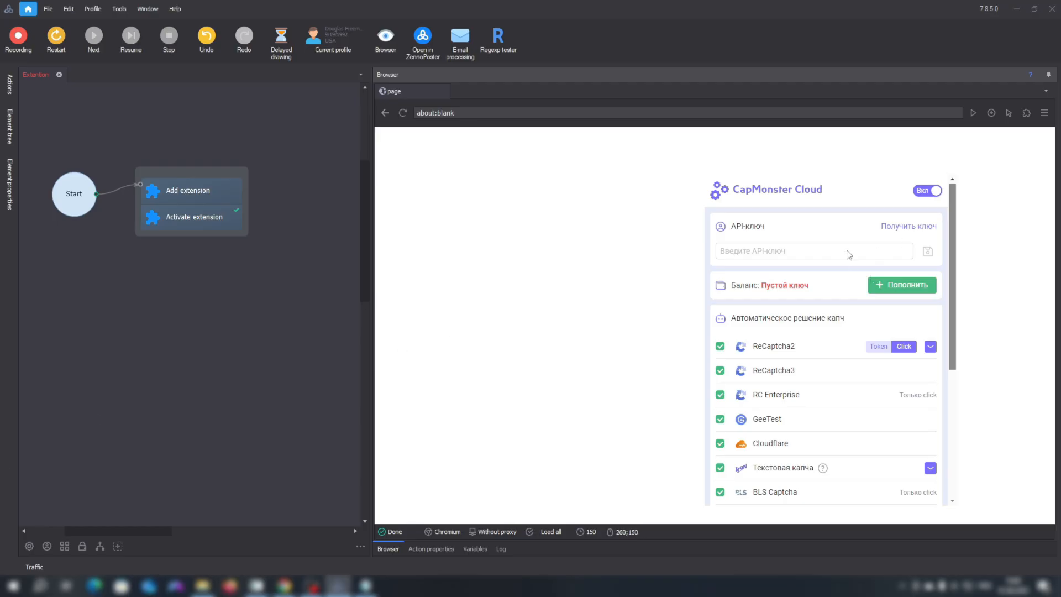
Load the extension's API key input field into the action designer and set Document No. to -1
left_click(763, 258)
right_click(758, 252)
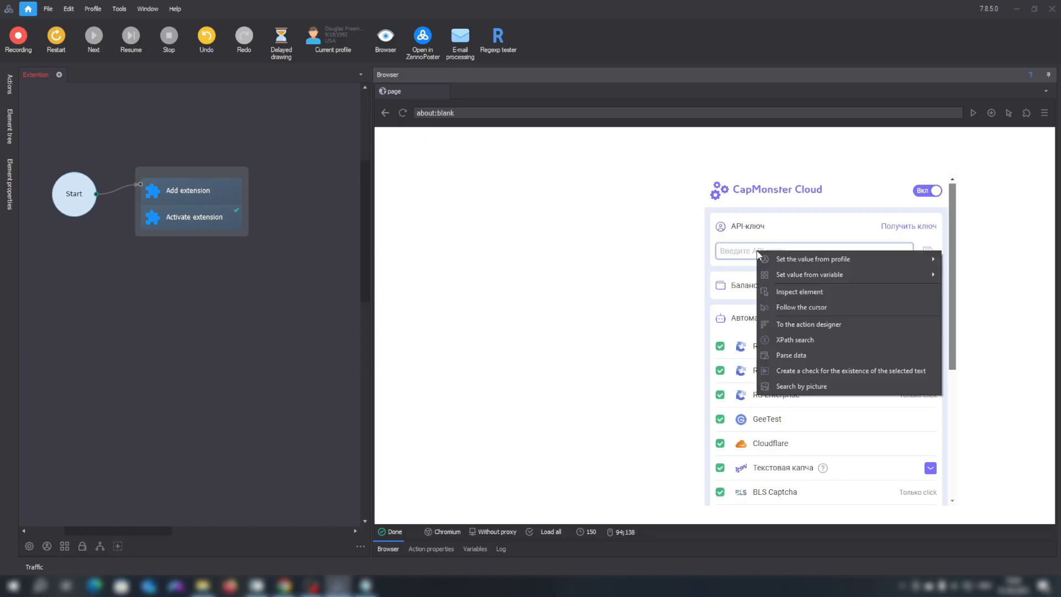
left_click(800, 291)
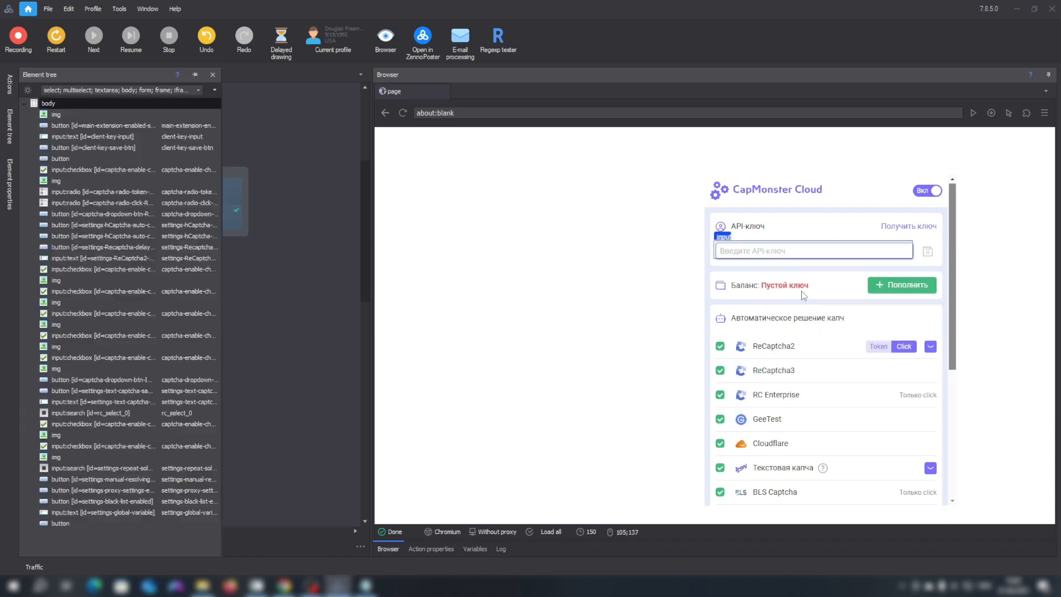
right_click(102, 226)
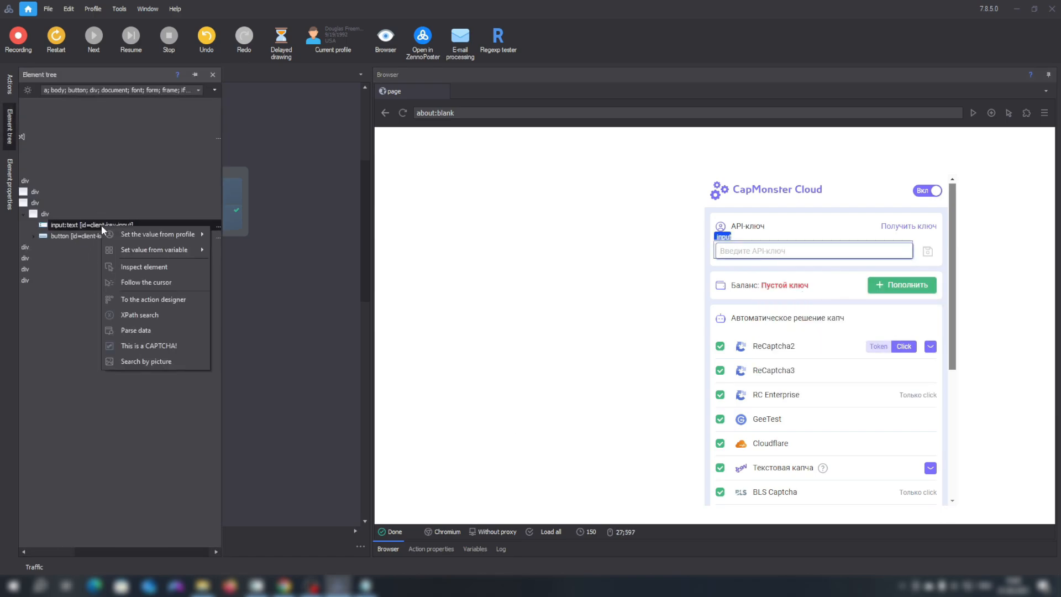
left_click(134, 299)
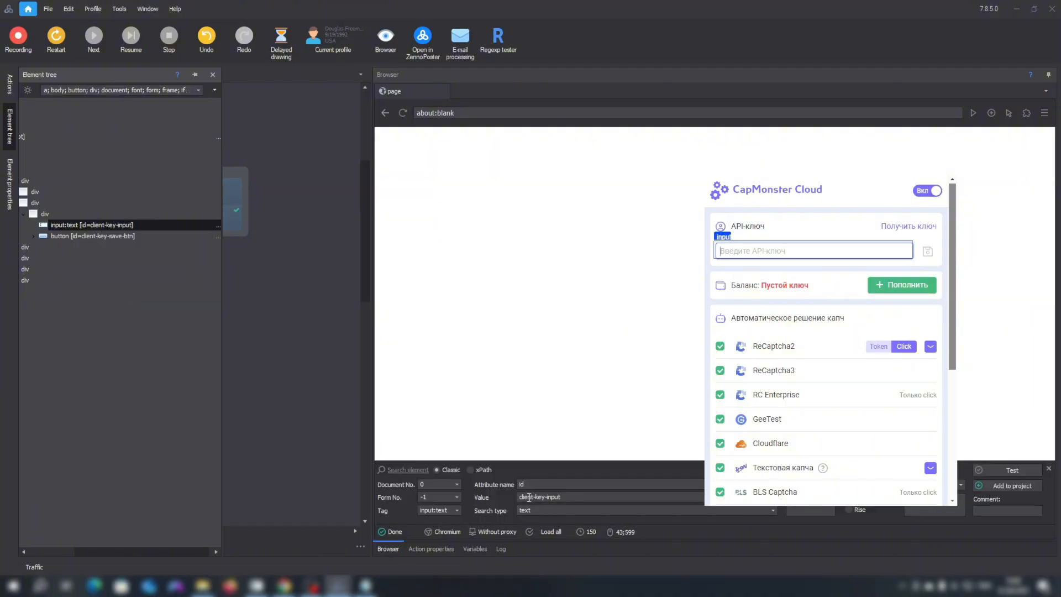
left_click(439, 484)
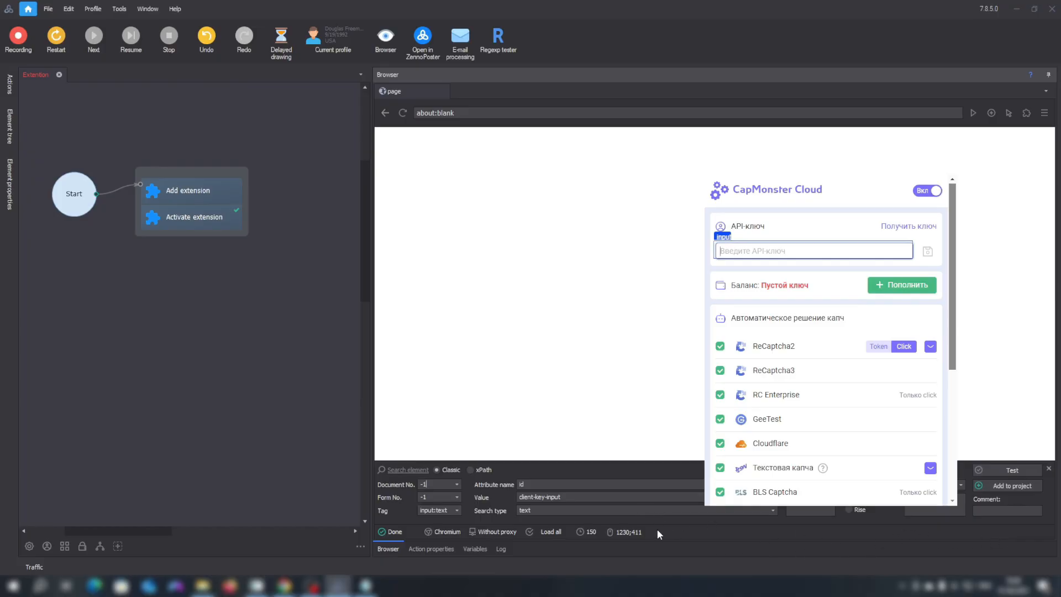
Set the value for the API key field from the key variable in the action designer
right_click(932, 514)
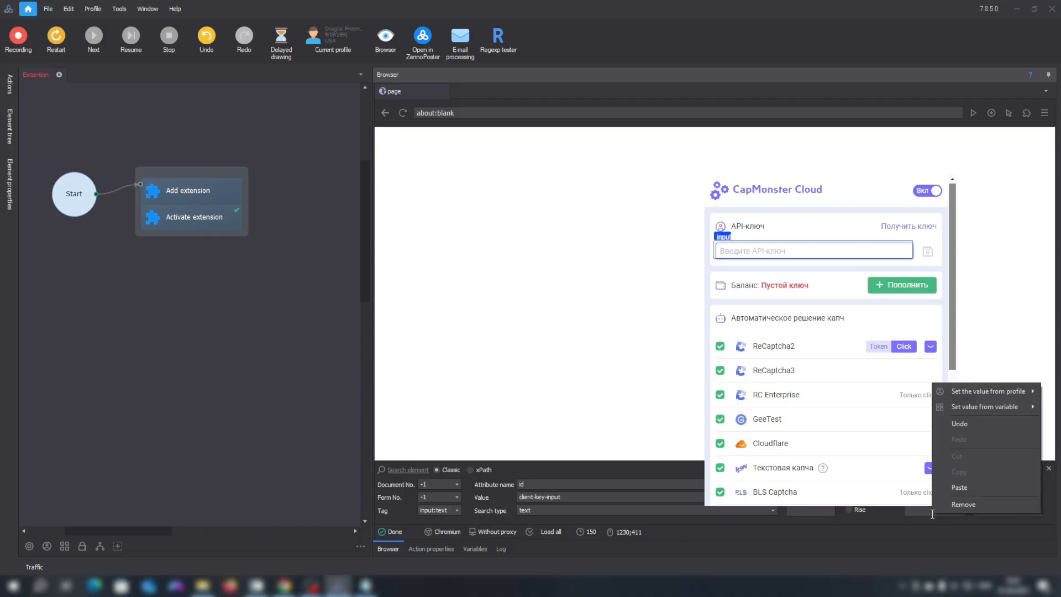
left_click(925, 512)
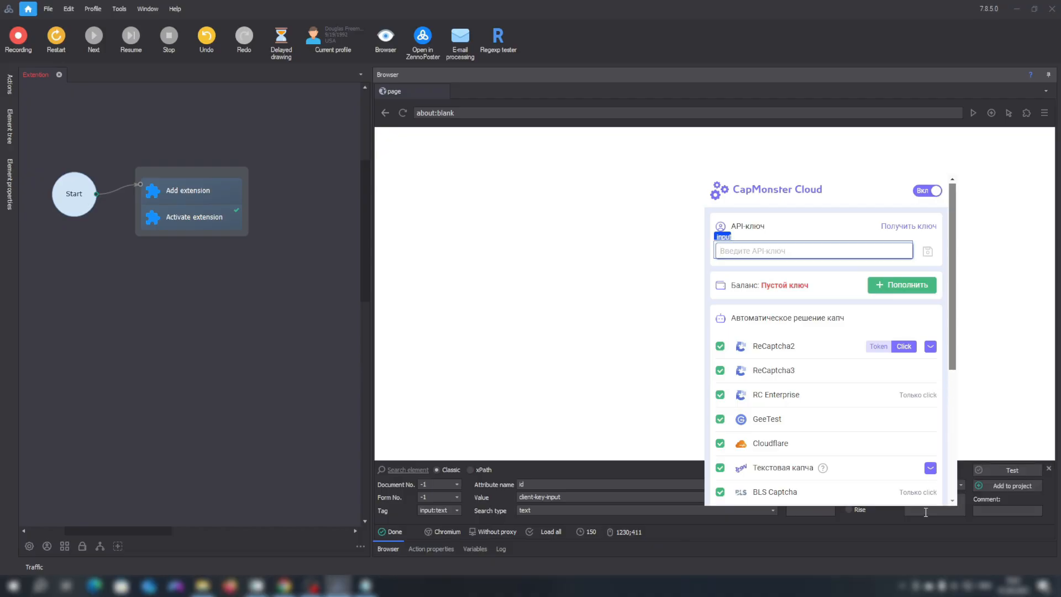
right_click(926, 512)
mouse_move(987, 410)
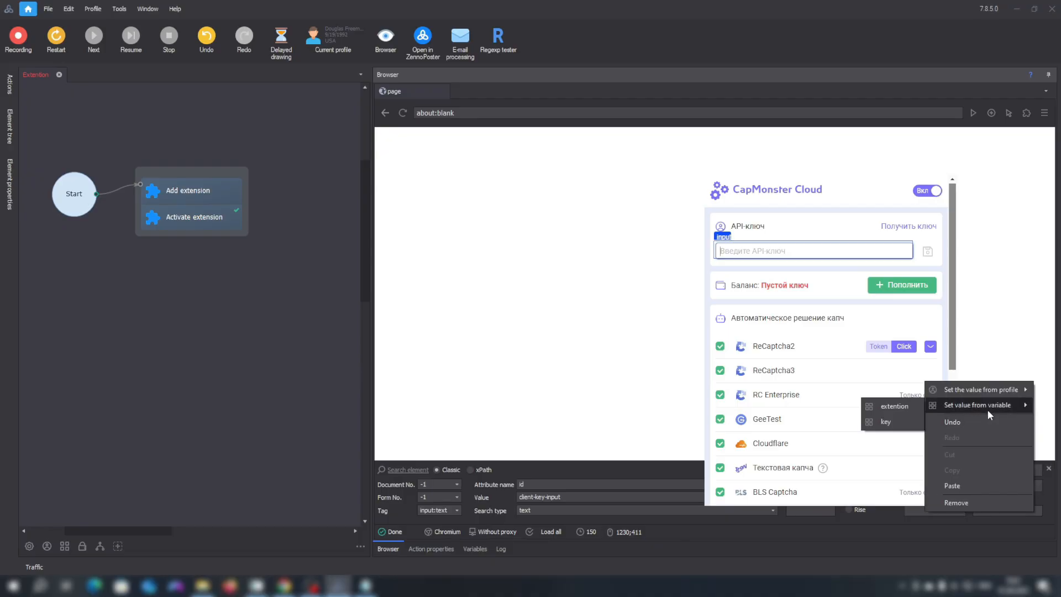
left_click(911, 428)
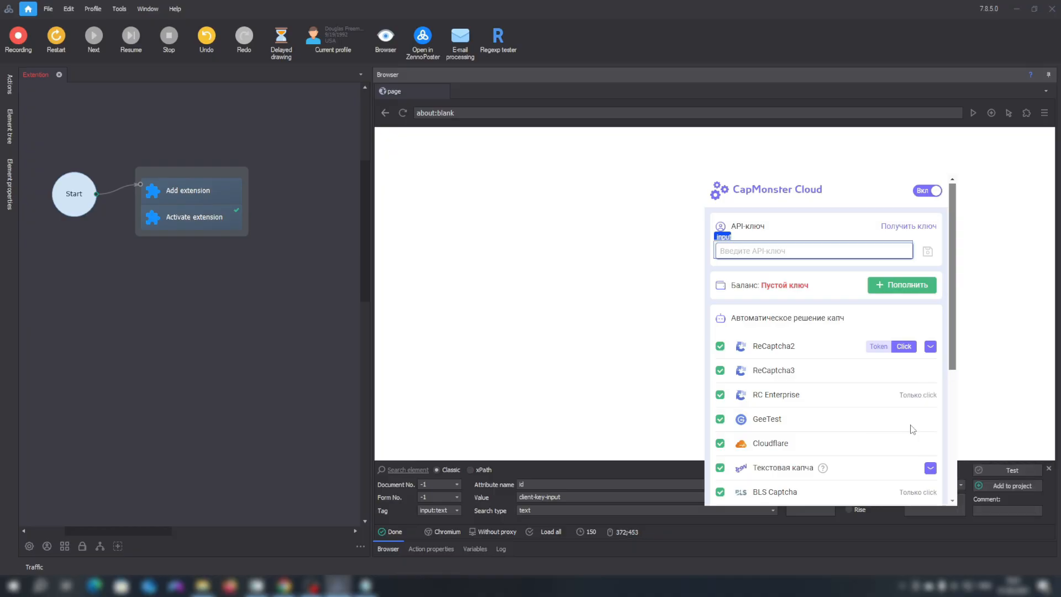
Add the key-filling action to the project beneath the Activate extension block and execute it
left_click(1011, 486)
left_click(180, 259)
left_click(94, 40)
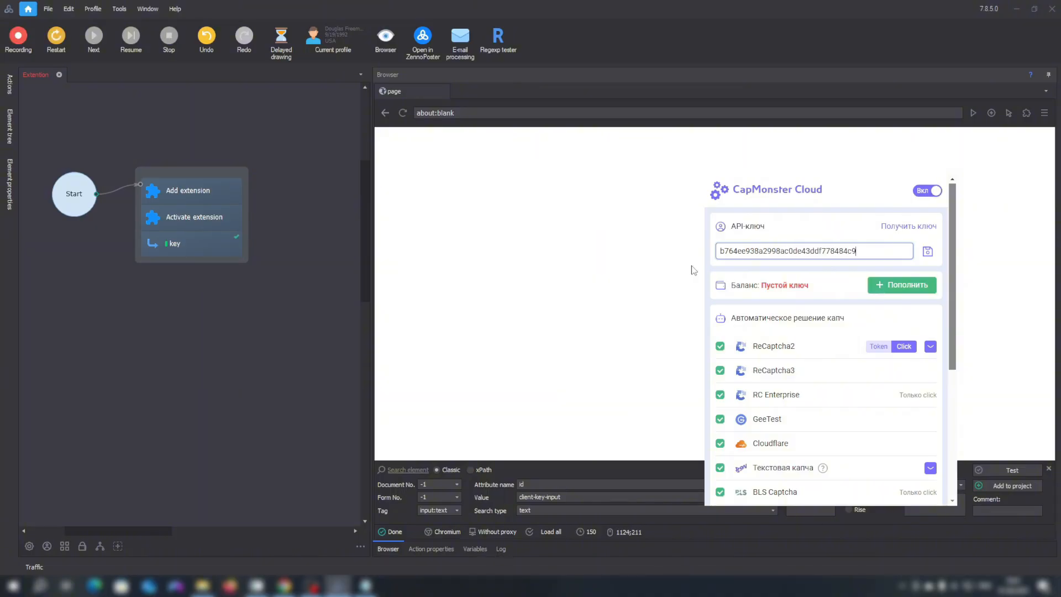
Locate the extension's client-key-save-btn button in the element tree and load it into the action designer
right_click(878, 253)
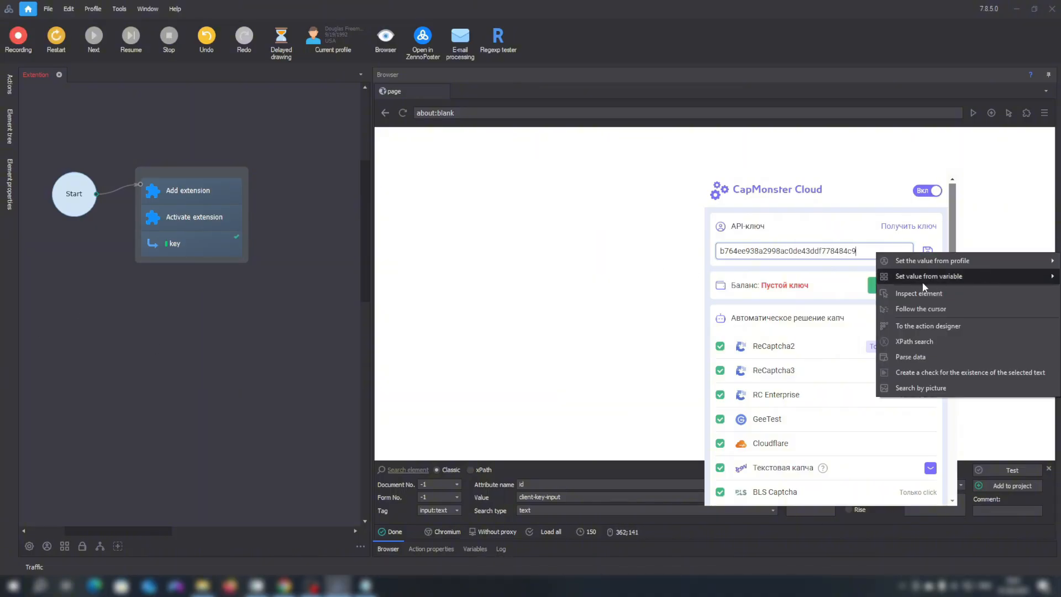
left_click(890, 291)
left_click(107, 236)
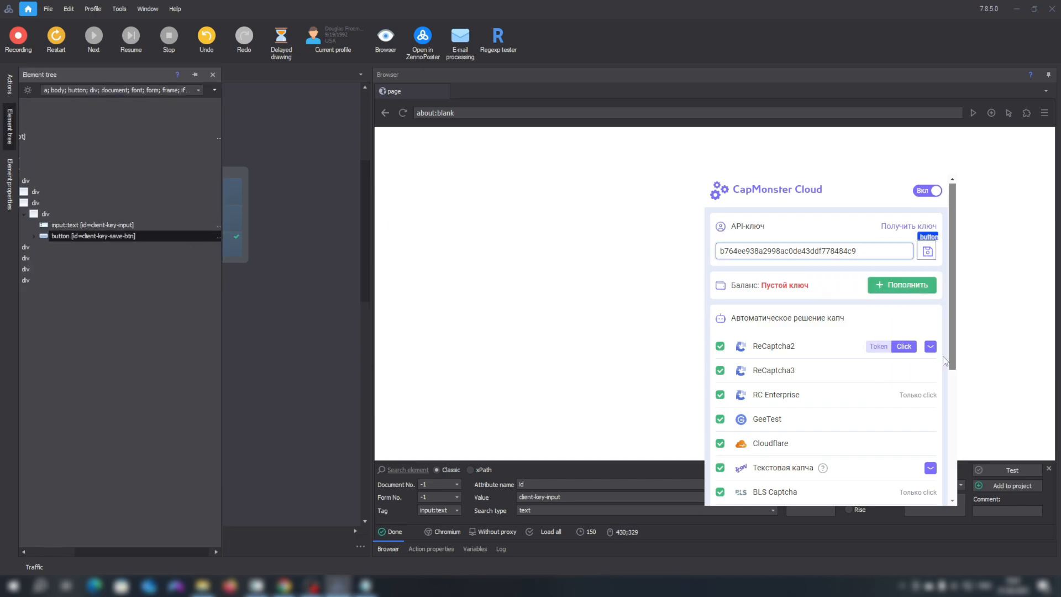
right_click(141, 232)
left_click(188, 275)
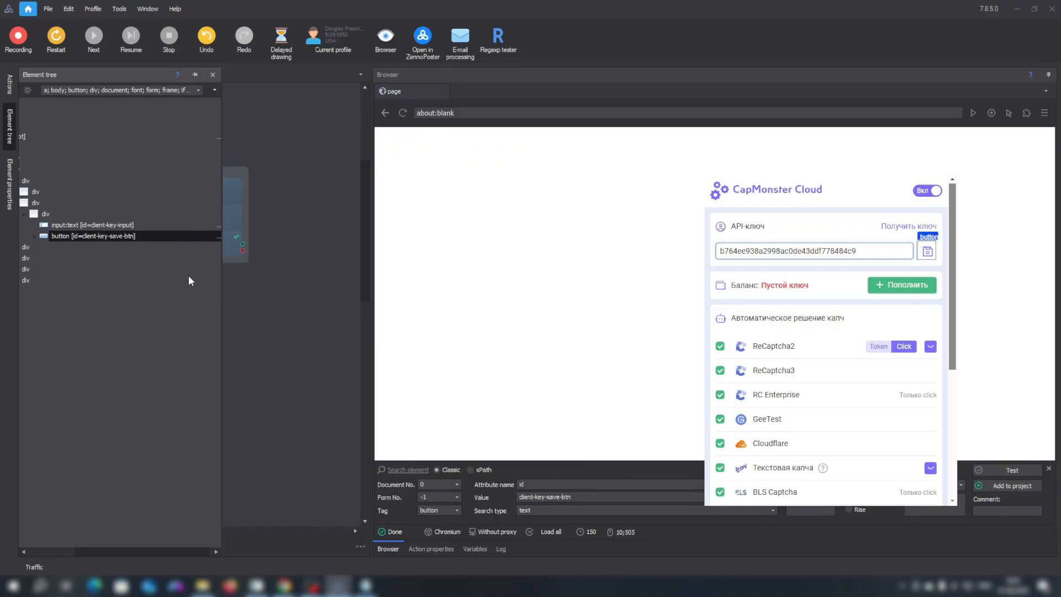
Make the save button action a Rise action with the click event, attach it beneath the key block and execute it
left_click(849, 509)
left_click(1010, 486)
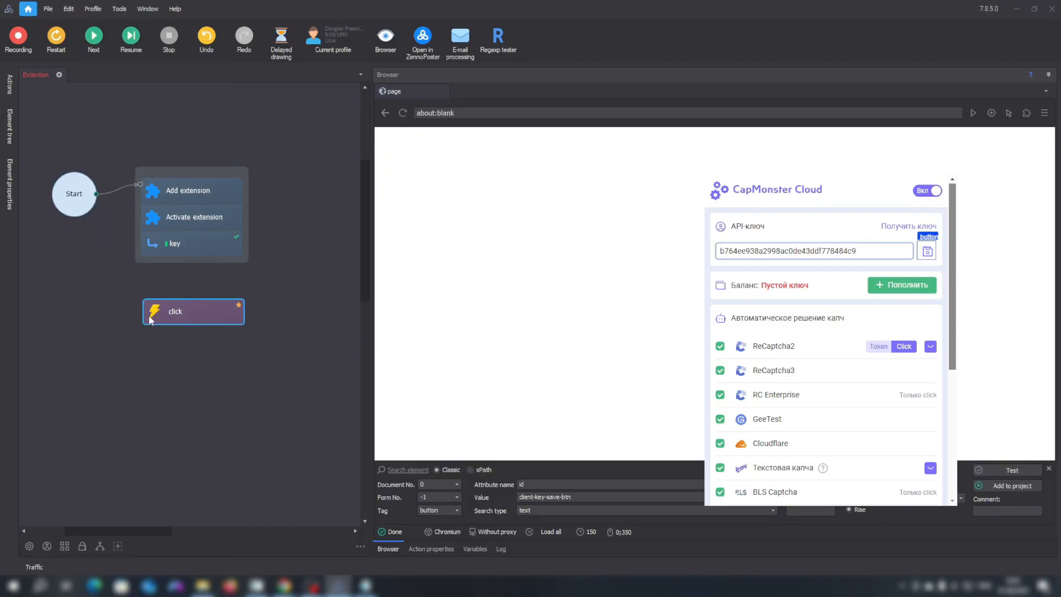
left_click_drag(157, 306, 158, 273)
left_click(93, 36)
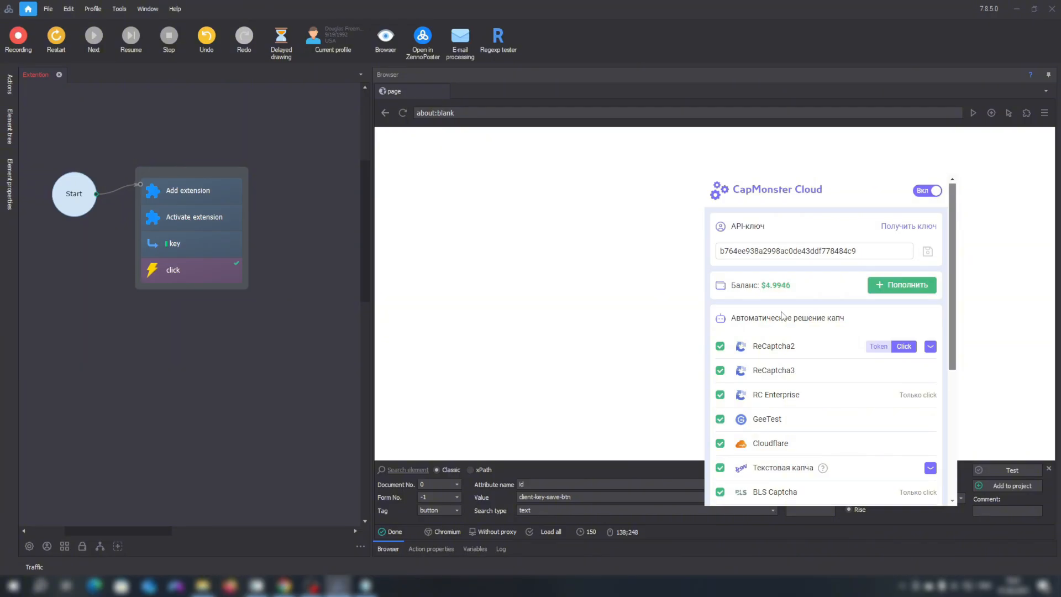
Add a page navigation action and attach it beneath the save button's click block
right_click(150, 309)
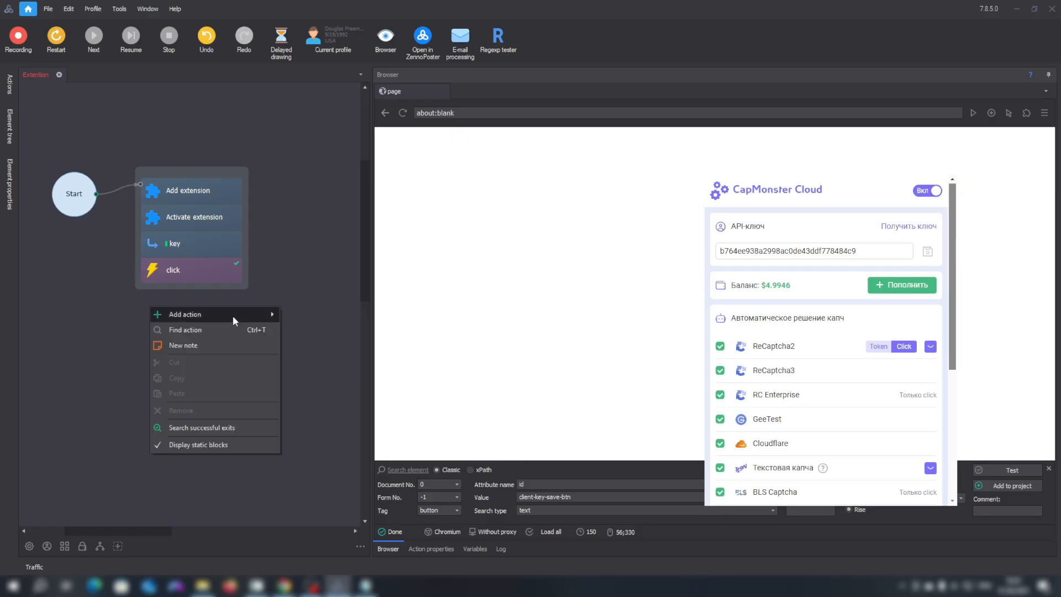
mouse_move(233, 315)
mouse_move(346, 391)
left_click(436, 394)
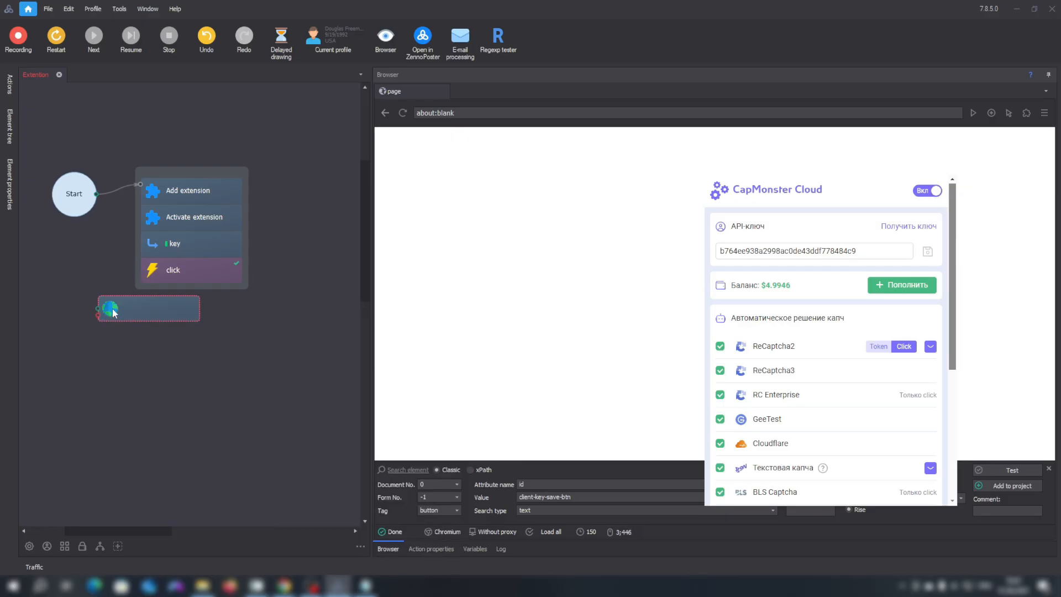
left_click_drag(112, 309, 188, 295)
left_click(431, 549)
left_click(645, 118)
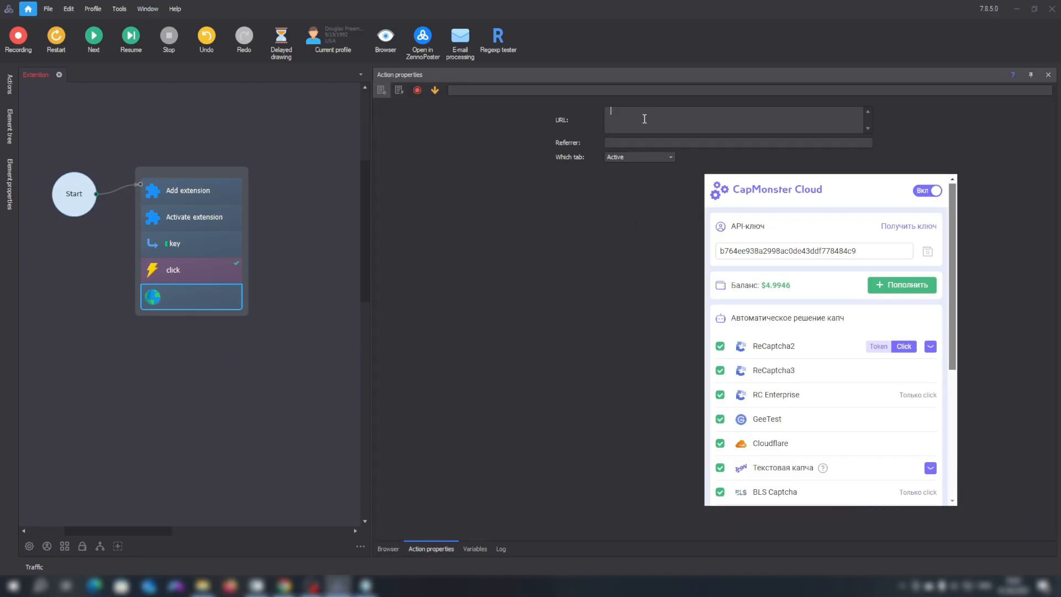
type("https://lessons.zennolab.com/captchas")
left_click(304, 254)
left_click(388, 549)
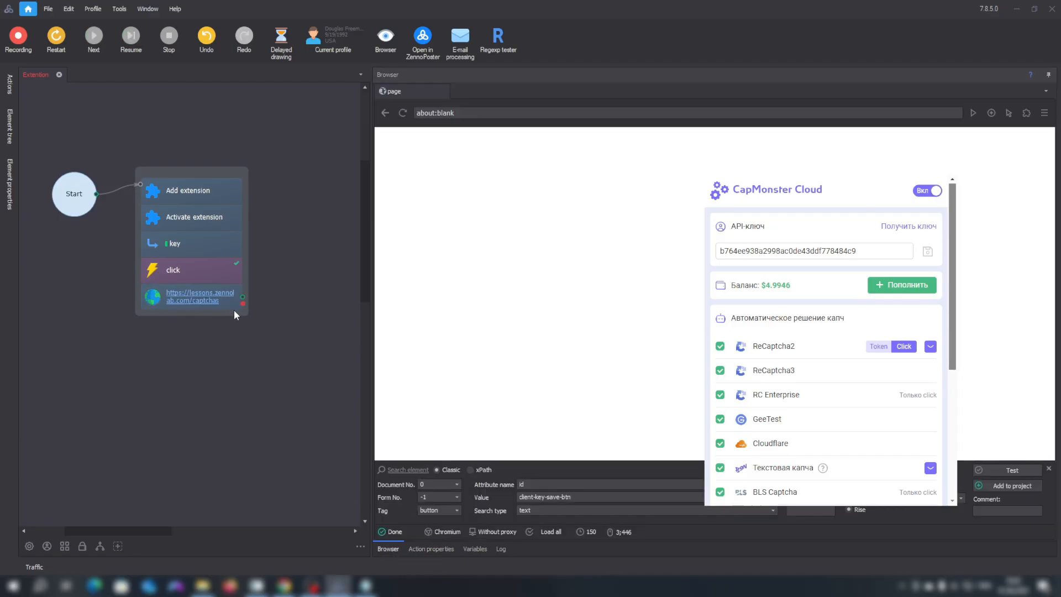
left_click(99, 44)
Load the reCAPTCHA V2 «Высокий уровень защиты» link under «Форма без кнопки сабмита» into the action designer, with Document No. -1 and a Rise click event
scroll(656, 367, "down", 9)
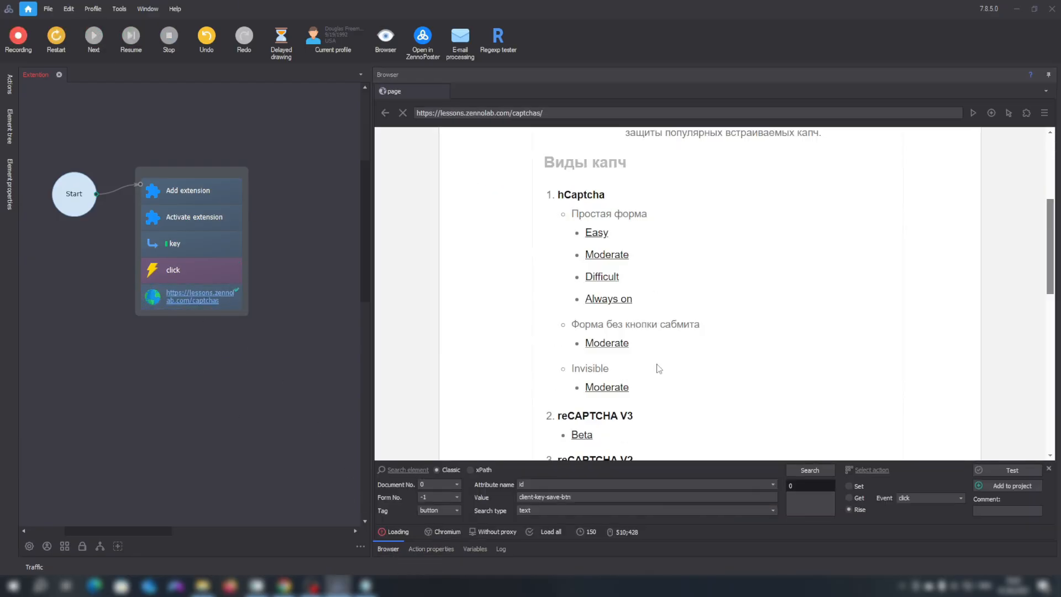
right_click(619, 358)
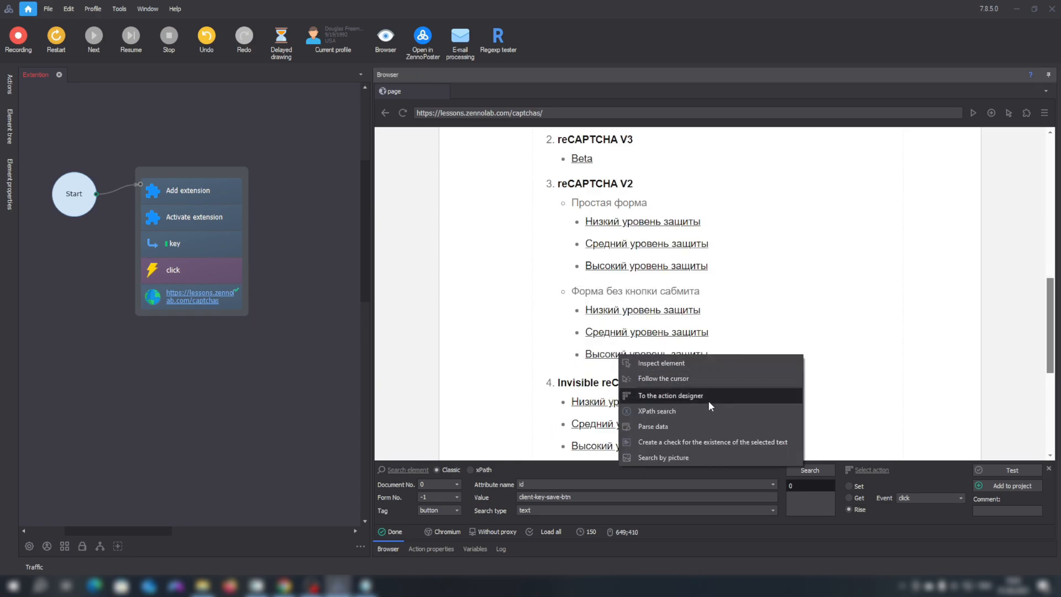
left_click(691, 395)
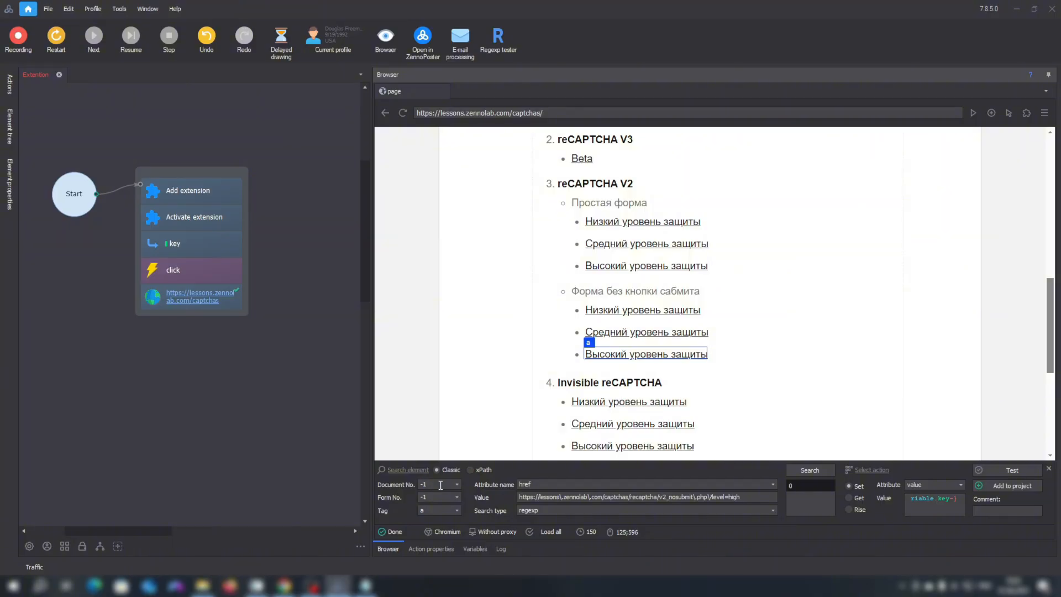
left_click(851, 510)
Add the captcha link's click action to the project beneath the page navigation block and execute it
left_click(993, 486)
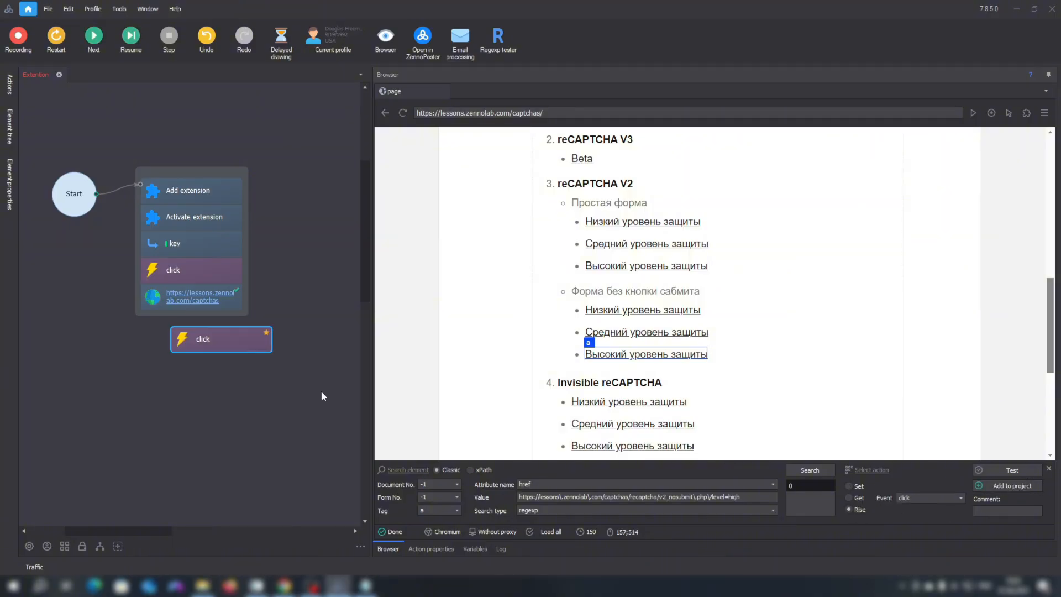
left_click_drag(218, 338, 183, 319)
left_click(93, 37)
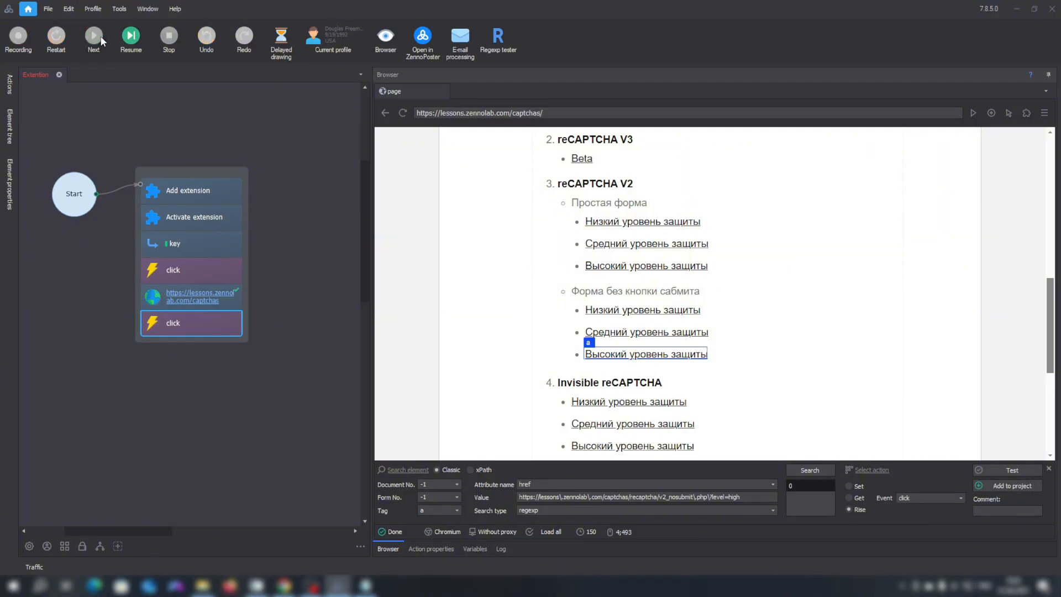